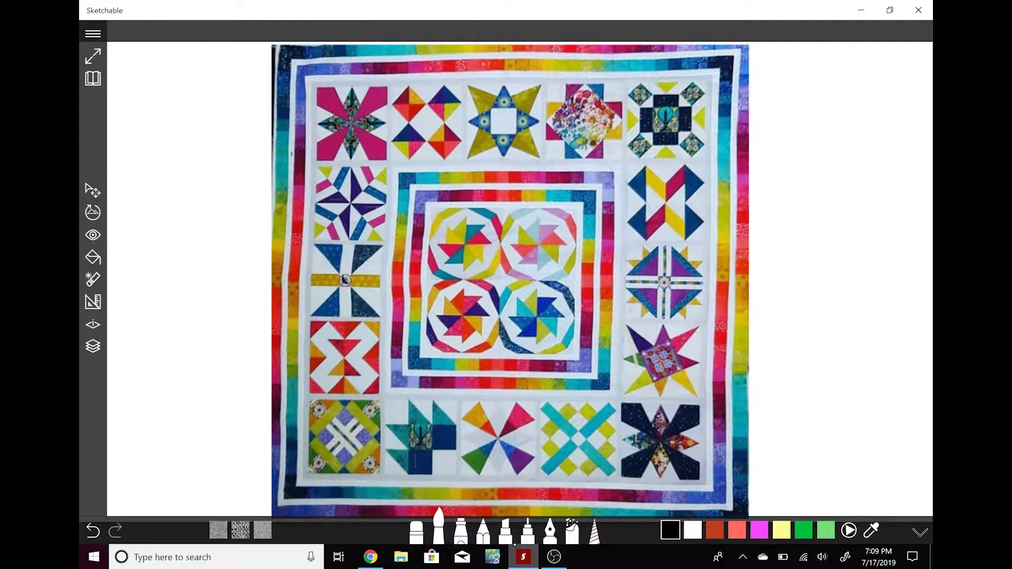
Step: Draw black lines beside the centre medallion, down the left border and along the top border, then undo most
drag(427, 206, 425, 352)
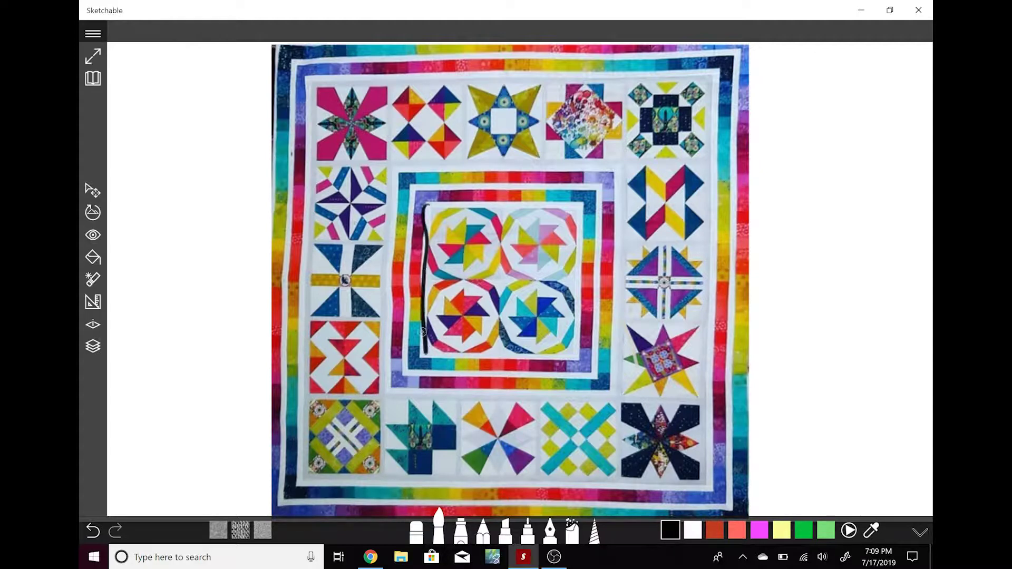
mouse_move(413, 179)
mouse_down()
mouse_move(410, 362)
mouse_move(395, 328)
mouse_move(395, 401)
mouse_up()
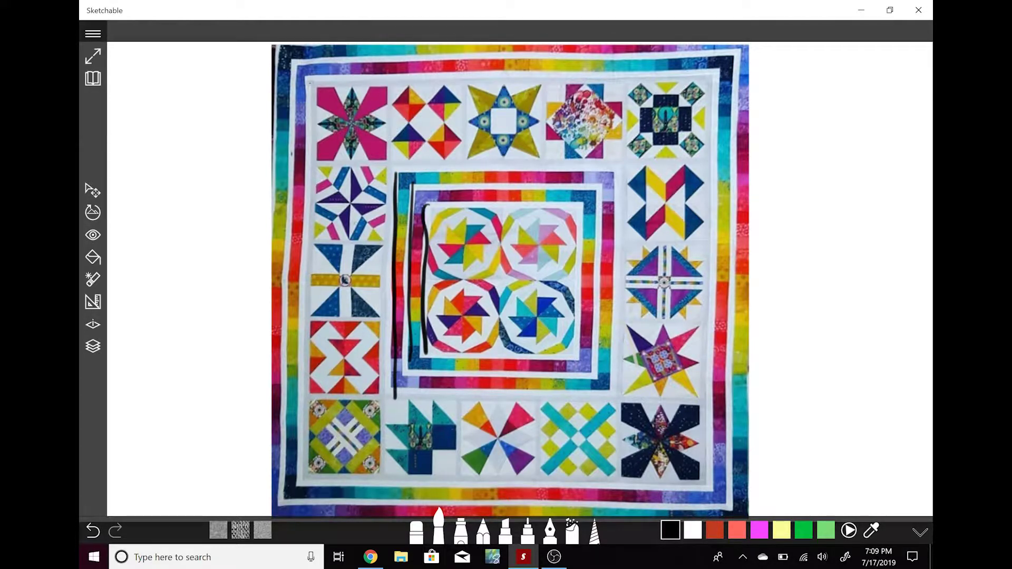
mouse_move(307, 81)
mouse_down()
mouse_move(301, 484)
mouse_move(285, 340)
mouse_move(297, 94)
mouse_up()
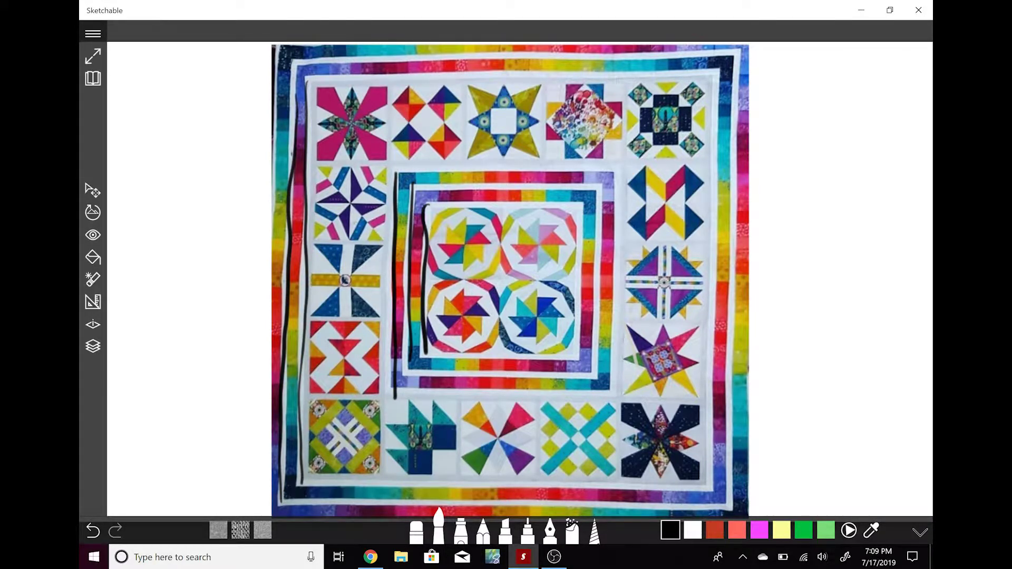
drag(316, 83, 721, 77)
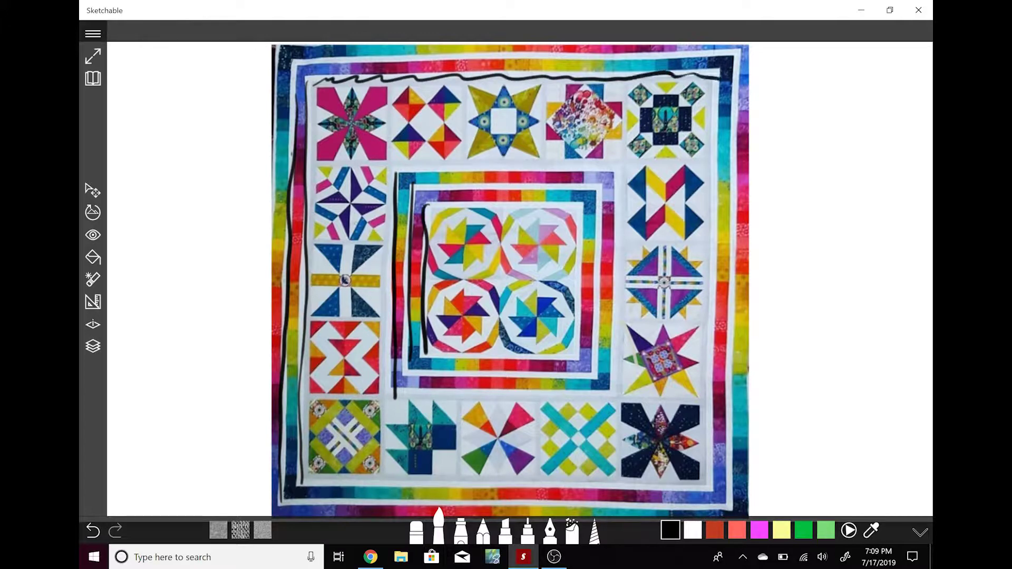
drag(628, 81, 623, 157)
drag(539, 87, 548, 158)
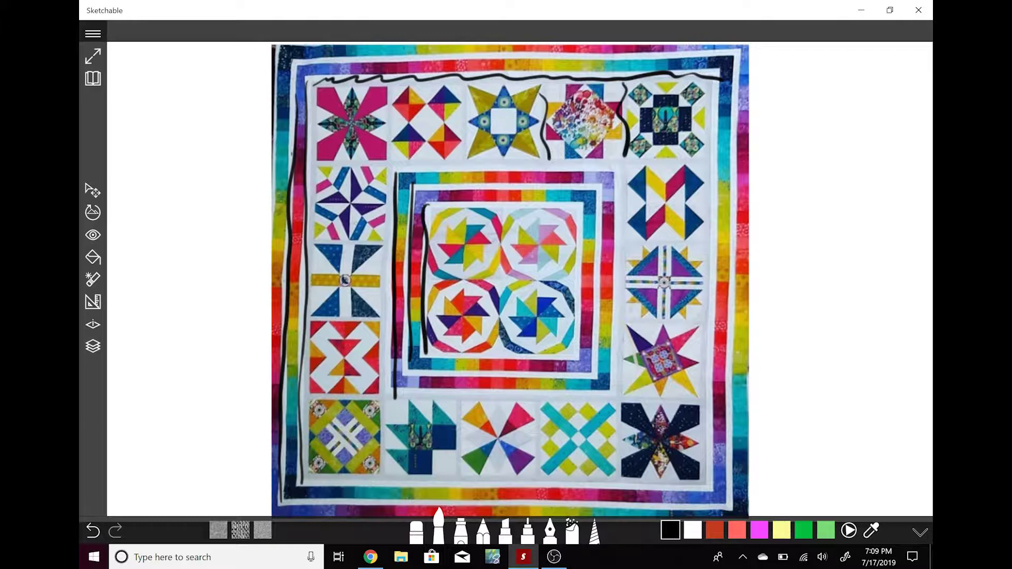
key(ctrl+z)
key(ctrl+z)
key(ctrl+z)
key(ctrl+z)
key(ctrl+z)
key(ctrl+z)
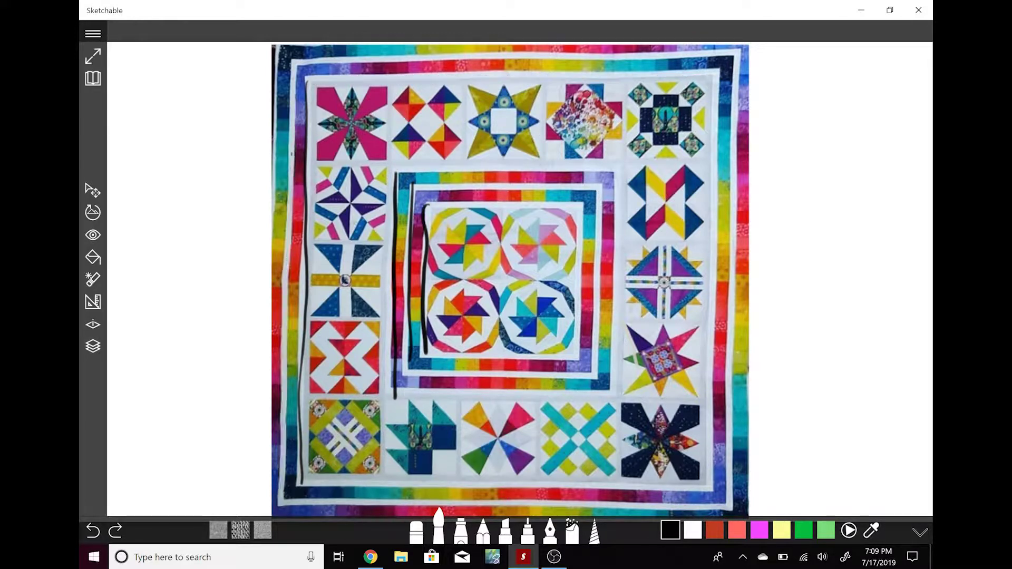
key(ctrl+z)
key(ctrl+z)
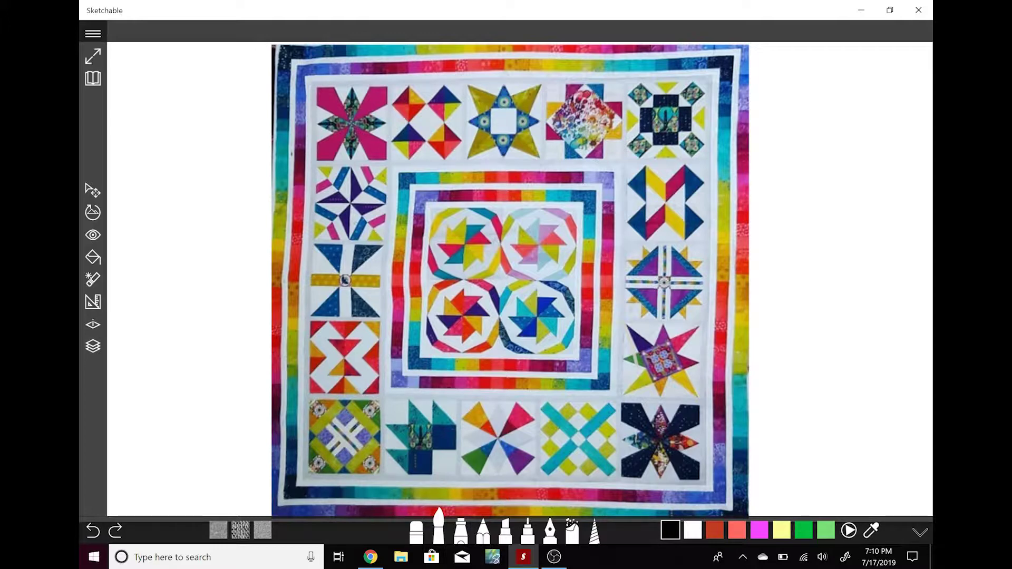
Step: Circle the pink top-left block, dark star, red-orange and blue-yellow side blocks, and the centre medallion
mouse_move(353, 86)
mouse_down()
mouse_move(317, 164)
mouse_move(391, 97)
mouse_move(356, 84)
mouse_up()
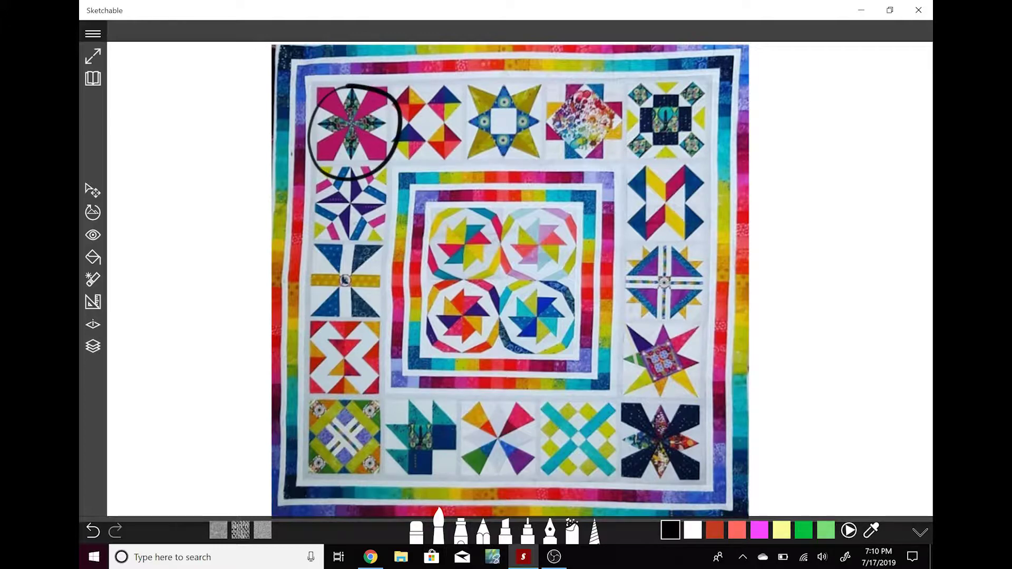
mouse_move(670, 407)
mouse_down()
mouse_move(631, 412)
mouse_move(706, 481)
mouse_move(662, 394)
mouse_up()
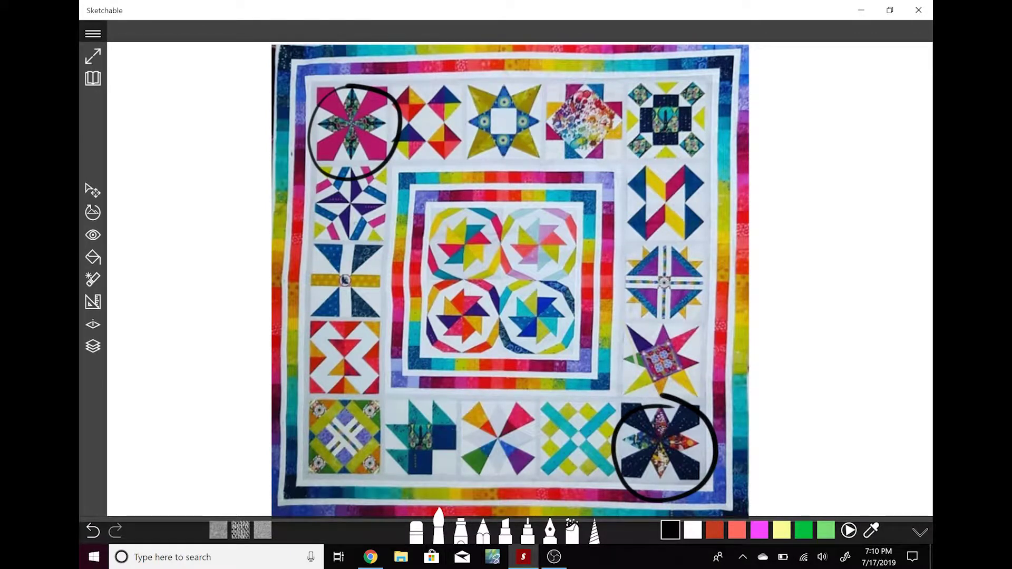
mouse_move(361, 314)
mouse_down()
mouse_move(349, 400)
mouse_move(383, 373)
mouse_move(363, 315)
mouse_up()
mouse_move(688, 169)
mouse_down()
mouse_move(660, 163)
mouse_move(624, 208)
mouse_move(684, 234)
mouse_move(688, 157)
mouse_up()
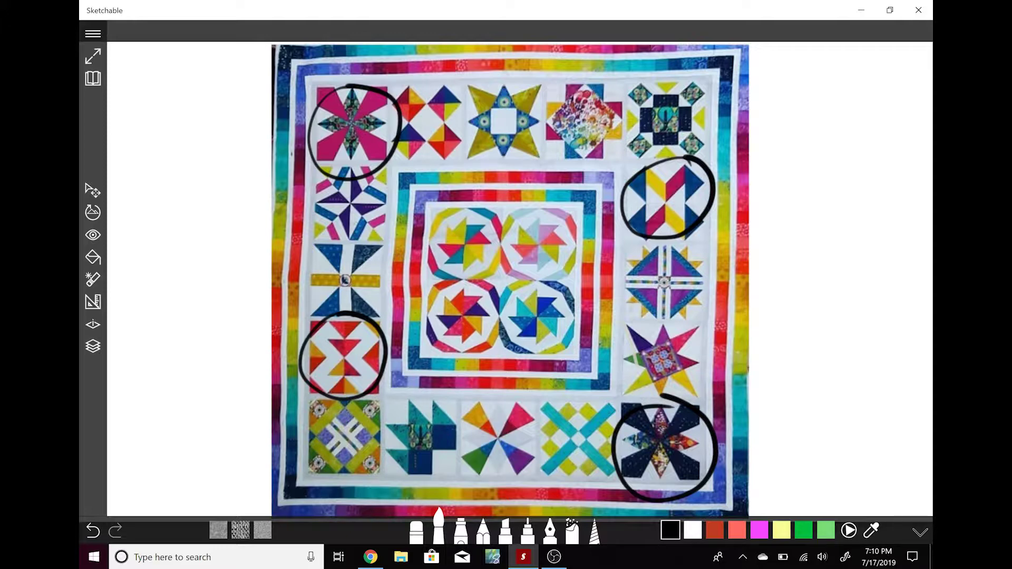
mouse_move(429, 211)
mouse_down()
mouse_move(508, 378)
mouse_move(429, 210)
mouse_move(407, 215)
mouse_up()
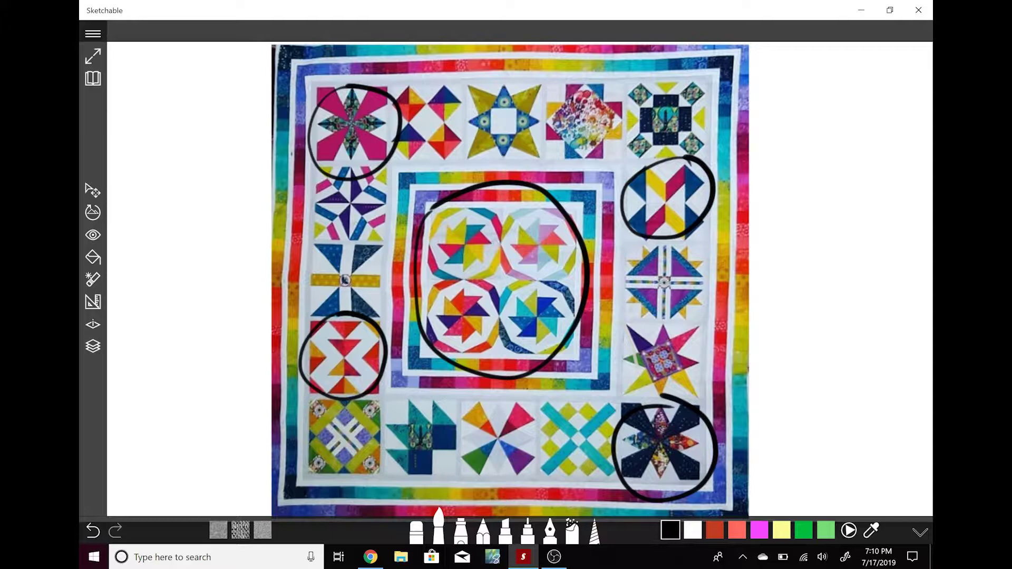
Step: Undo the five black circles and the remaining strokes on the quilt photo
key(ctrl+z)
key(ctrl+z)
key(ctrl+z)
key(ctrl+z)
key(ctrl+z)
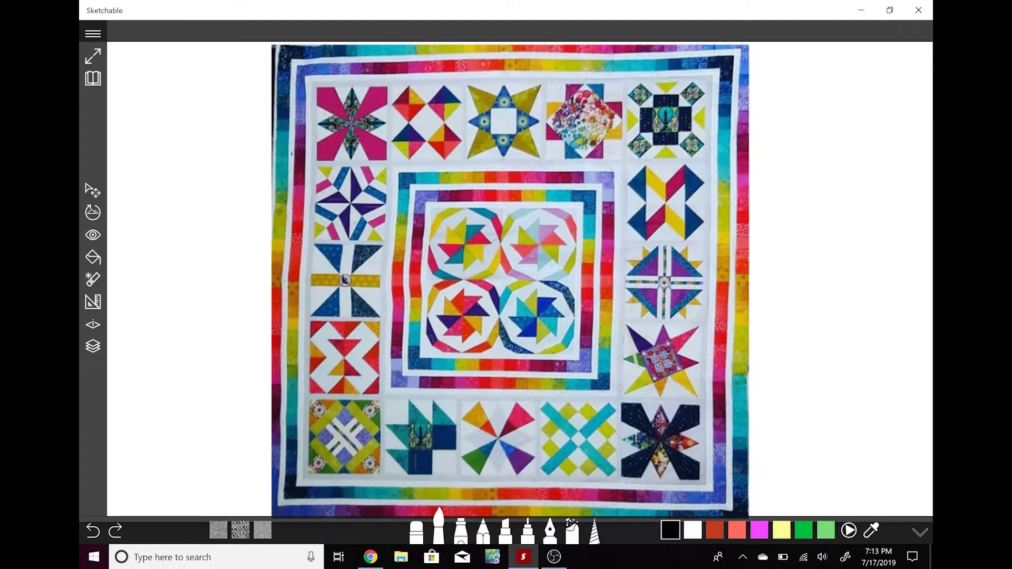
Step: Start a fresh blank canvas, draw a black triangle on it, and switch to green
key(Delete)
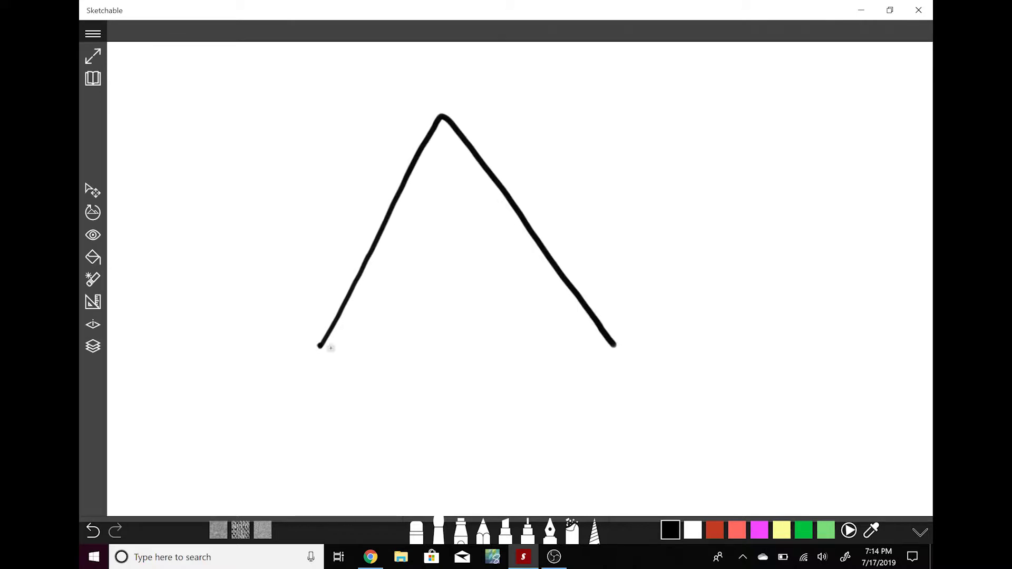
drag(318, 350, 621, 347)
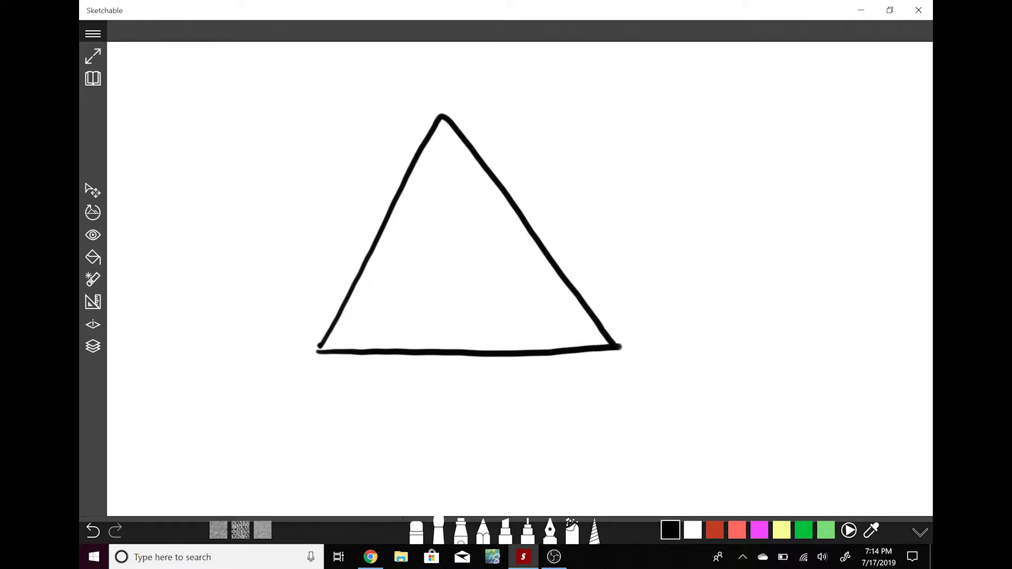
click(804, 530)
Step: Draw a green line from the triangle's apex and a dotted guide running down past the base
mouse_move(442, 126)
mouse_down()
mouse_move(353, 311)
mouse_move(476, 349)
mouse_up()
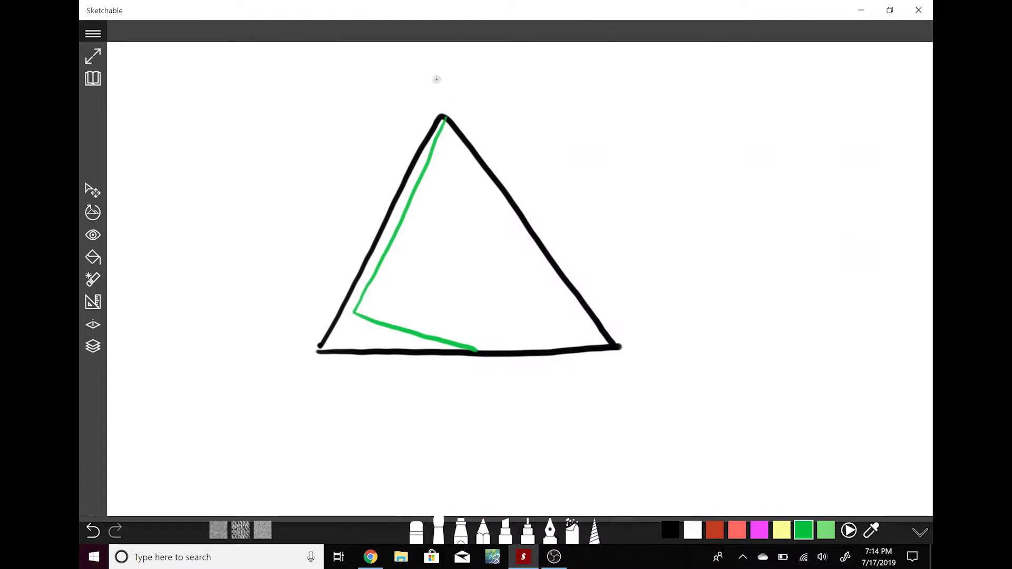
drag(435, 79, 436, 88)
click(438, 108)
click(449, 209)
click(453, 232)
click(456, 252)
click(456, 270)
click(462, 317)
click(469, 335)
click(479, 415)
drag(479, 376, 481, 383)
Step: Circle the apex and base midpoint, try a green centre line with arrowhead, and undo these marks
drag(476, 345, 467, 348)
mouse_move(442, 106)
mouse_down()
mouse_move(448, 130)
mouse_move(434, 107)
mouse_up()
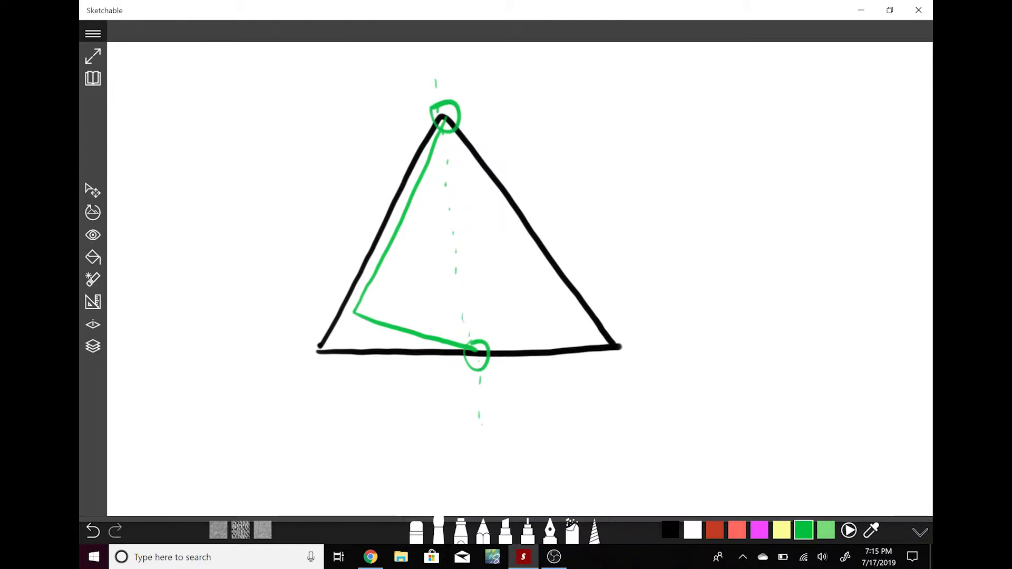
key(ctrl+z)
key(ctrl+z)
key(ctrl+z)
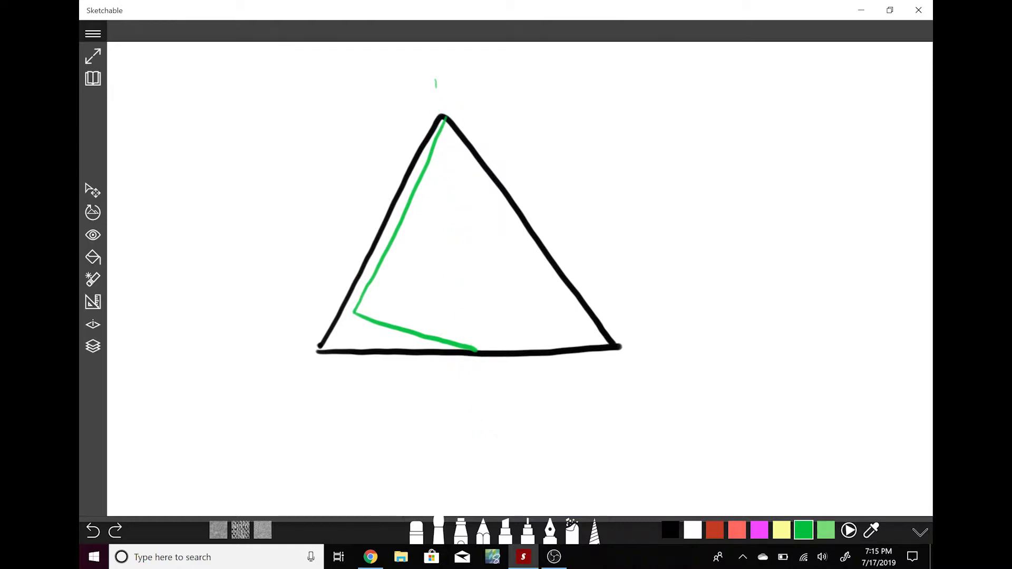
key(ctrl+z)
mouse_move(456, 337)
mouse_down()
mouse_move(383, 303)
mouse_move(442, 119)
mouse_move(411, 274)
mouse_move(475, 350)
mouse_move(572, 316)
mouse_move(475, 184)
mouse_move(443, 118)
mouse_move(483, 224)
mouse_move(529, 296)
mouse_move(475, 352)
mouse_move(499, 282)
mouse_move(462, 208)
mouse_move(434, 121)
mouse_up()
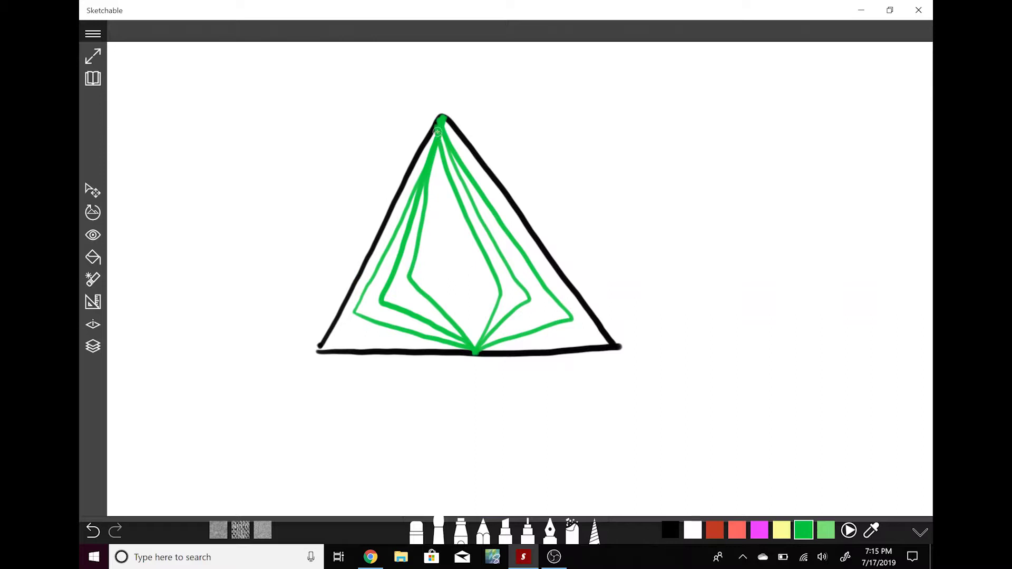
drag(441, 124, 476, 349)
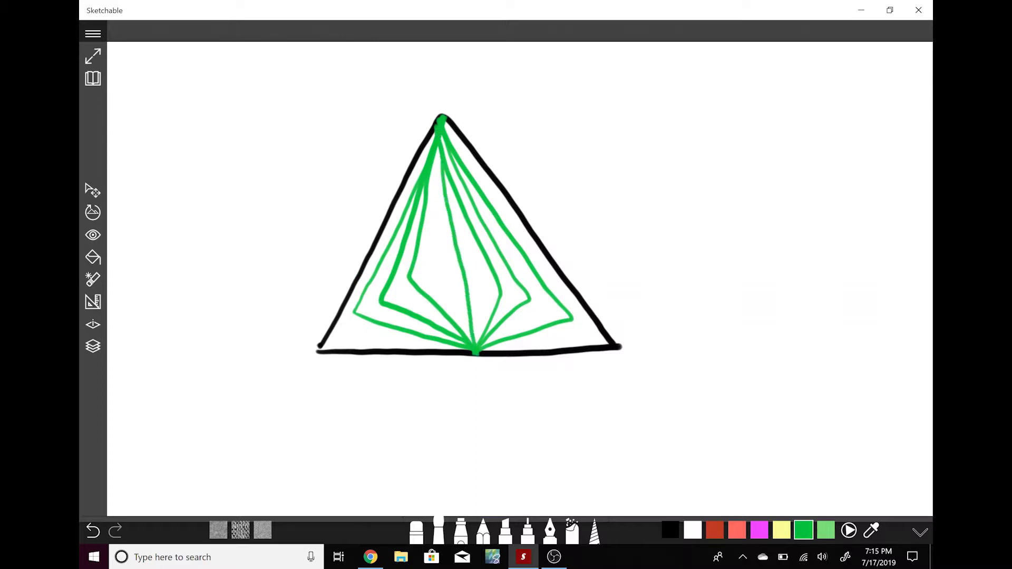
key(ctrl+z)
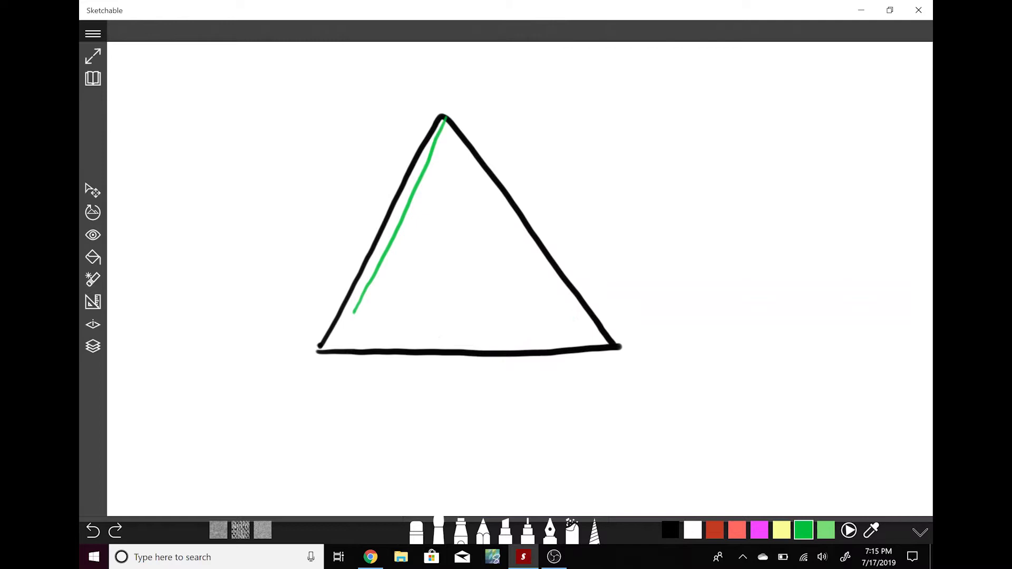
Step: Remove the left-side green line, then sketch nested green peaks along the base and looped side fill
key(ctrl+z)
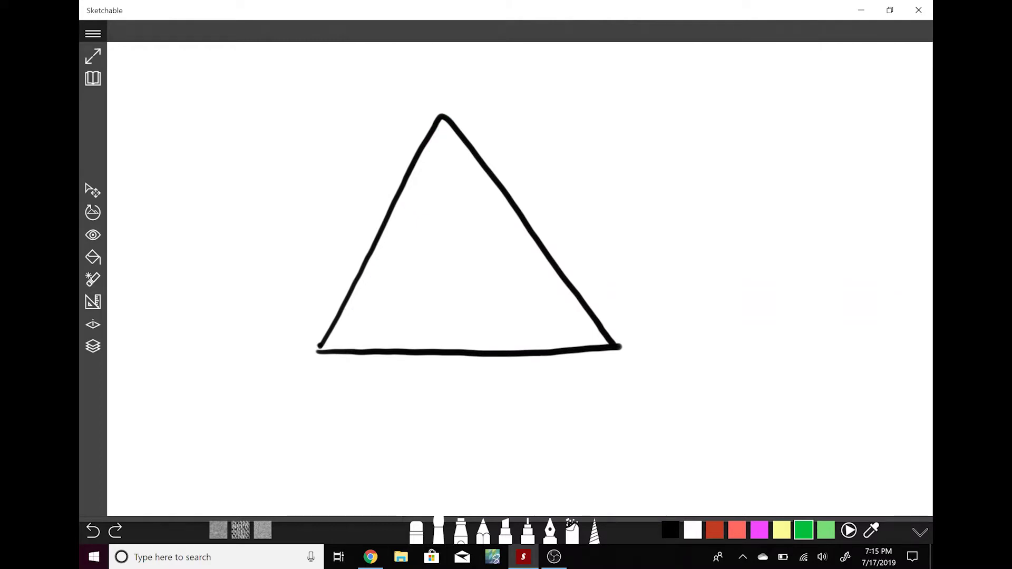
mouse_move(356, 347)
mouse_down()
mouse_move(435, 233)
mouse_move(555, 346)
mouse_move(543, 353)
mouse_move(507, 329)
mouse_move(452, 274)
mouse_move(400, 337)
mouse_move(413, 357)
mouse_move(442, 317)
mouse_move(470, 318)
mouse_move(491, 351)
mouse_move(529, 353)
mouse_up()
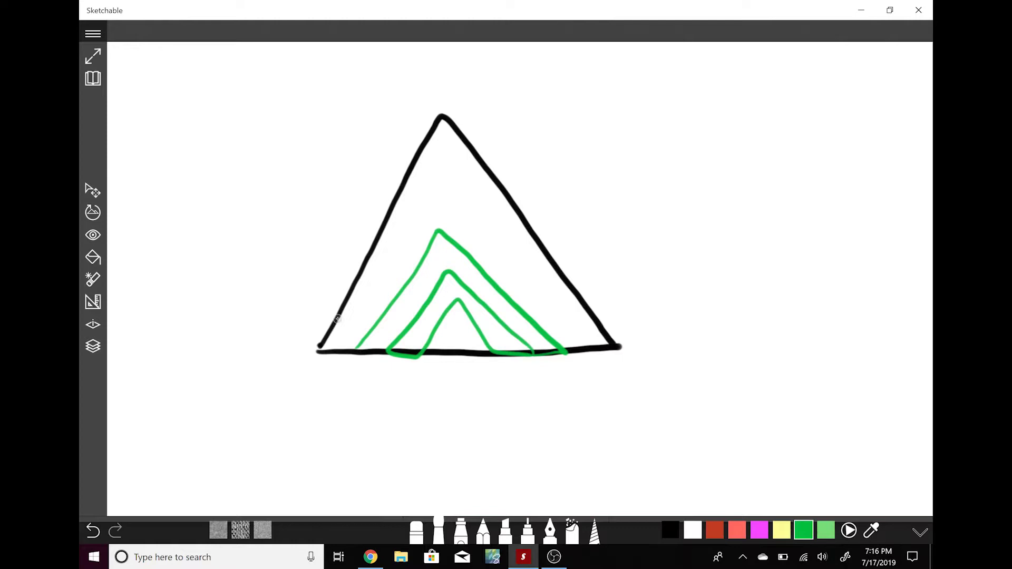
mouse_move(337, 320)
mouse_down()
mouse_move(341, 345)
mouse_move(335, 324)
mouse_move(357, 344)
mouse_move(352, 288)
mouse_move(391, 233)
mouse_move(403, 264)
mouse_move(416, 174)
mouse_move(442, 163)
mouse_move(440, 220)
mouse_move(472, 245)
mouse_move(499, 195)
mouse_move(535, 253)
mouse_move(527, 303)
mouse_move(551, 306)
mouse_move(579, 340)
mouse_move(608, 338)
mouse_up()
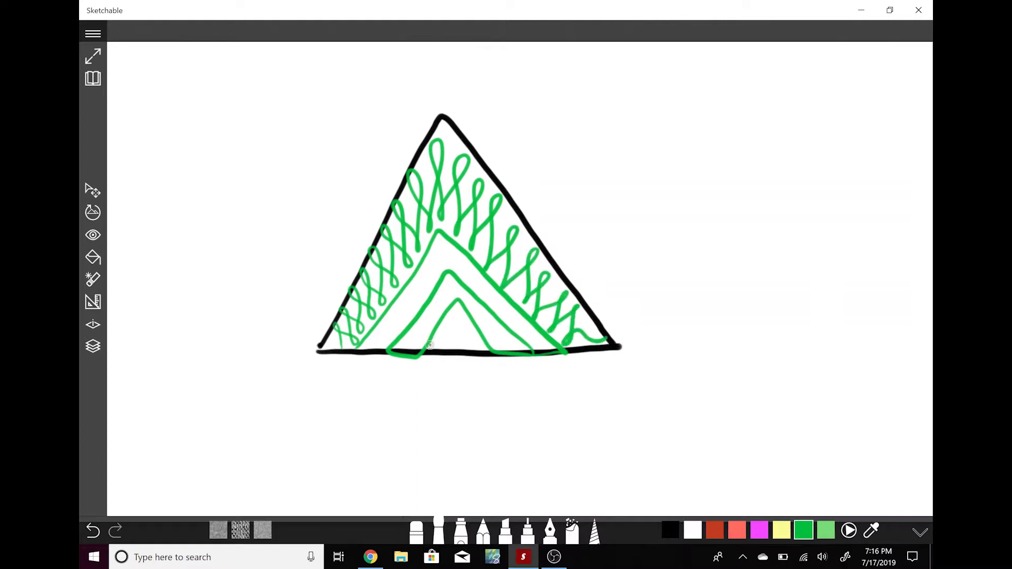
mouse_move(434, 353)
mouse_down()
mouse_move(445, 321)
mouse_move(448, 344)
mouse_move(455, 300)
mouse_move(458, 347)
mouse_move(463, 307)
mouse_move(469, 347)
mouse_move(468, 317)
mouse_move(480, 349)
mouse_up()
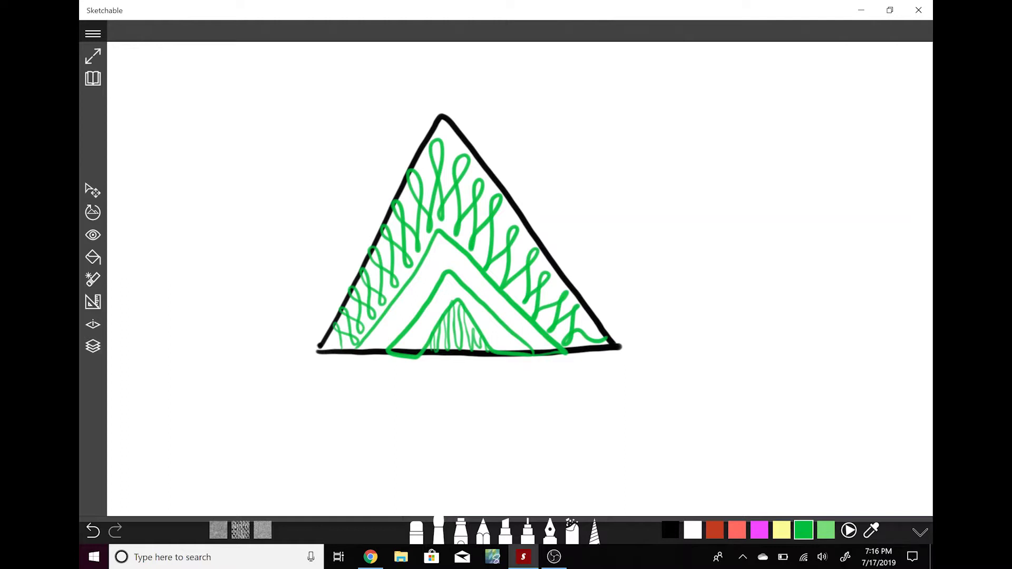
Step: Undo the green fill, try green fan lines from the bottom-left corner, then undo the zigzag strokes
key(ctrl+z)
key(ctrl+z)
key(ctrl+z)
key(ctrl+z)
key(ctrl+z)
key(ctrl+z)
key(ctrl+z)
key(ctrl+z)
key(ctrl+z)
key(ctrl+z)
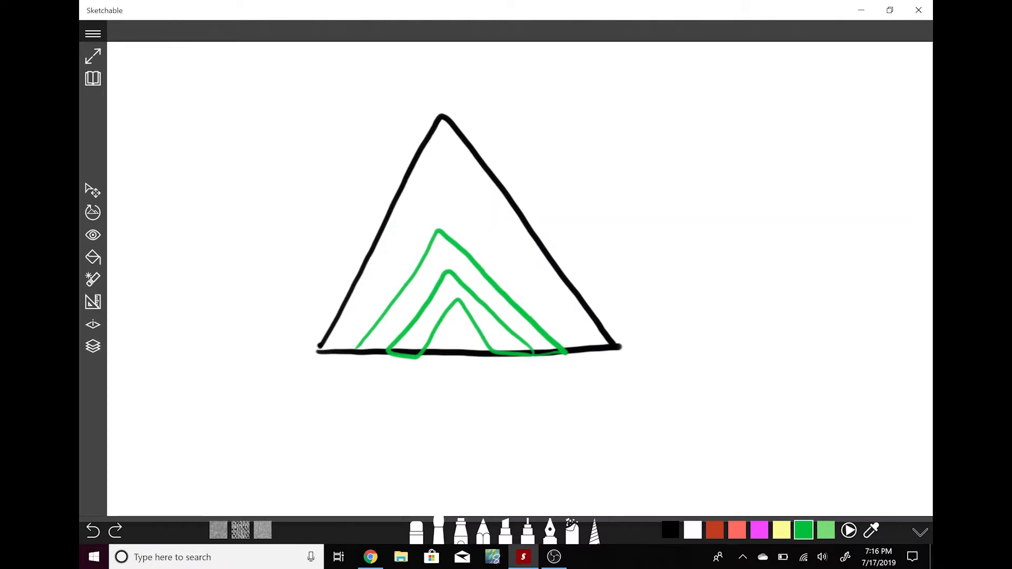
key(ctrl+y)
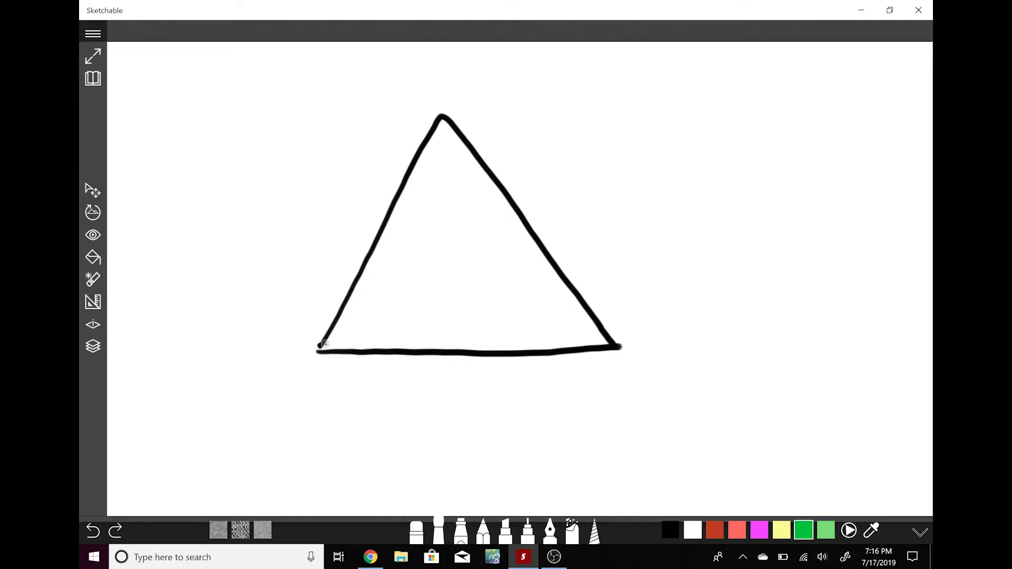
mouse_move(321, 346)
mouse_down()
mouse_move(467, 148)
mouse_move(491, 177)
mouse_move(327, 346)
mouse_move(500, 209)
mouse_move(530, 230)
mouse_move(324, 349)
mouse_up()
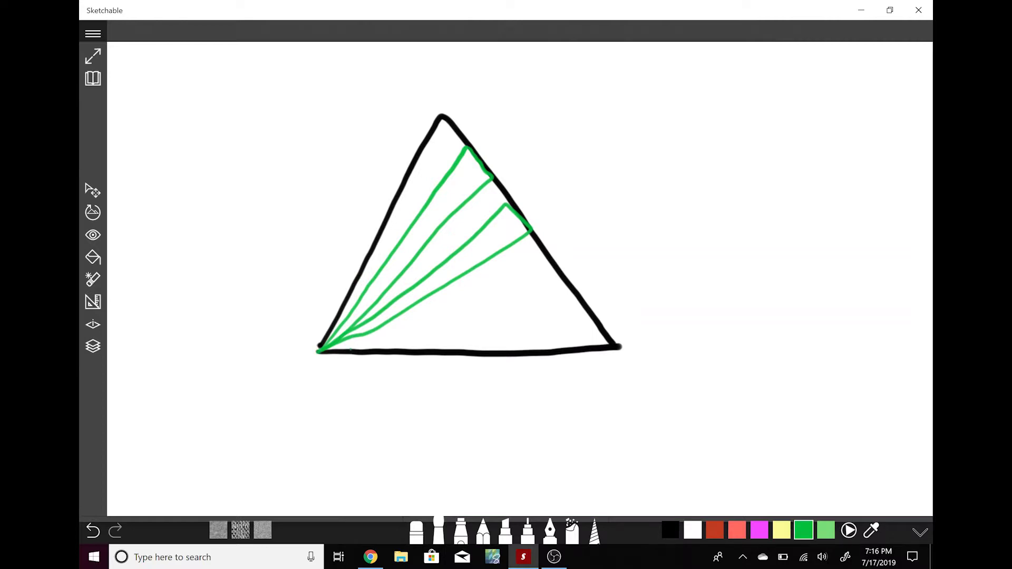
mouse_move(356, 350)
mouse_down()
mouse_move(373, 326)
mouse_move(375, 334)
mouse_move(362, 324)
mouse_move(352, 348)
mouse_move(366, 335)
mouse_move(383, 346)
mouse_move(390, 323)
mouse_move(395, 352)
mouse_move(405, 314)
mouse_move(412, 351)
mouse_move(420, 309)
mouse_move(423, 351)
mouse_move(432, 299)
mouse_move(440, 320)
mouse_move(449, 308)
mouse_move(450, 337)
mouse_move(468, 281)
mouse_move(468, 325)
mouse_move(477, 310)
mouse_move(479, 272)
mouse_move(489, 318)
mouse_move(472, 348)
mouse_move(489, 282)
mouse_move(493, 348)
mouse_move(501, 252)
mouse_move(507, 345)
mouse_move(519, 251)
mouse_move(528, 332)
mouse_move(539, 324)
mouse_move(537, 267)
mouse_move(551, 342)
mouse_move(557, 282)
mouse_move(566, 345)
mouse_move(570, 308)
mouse_move(569, 336)
mouse_move(612, 340)
mouse_up()
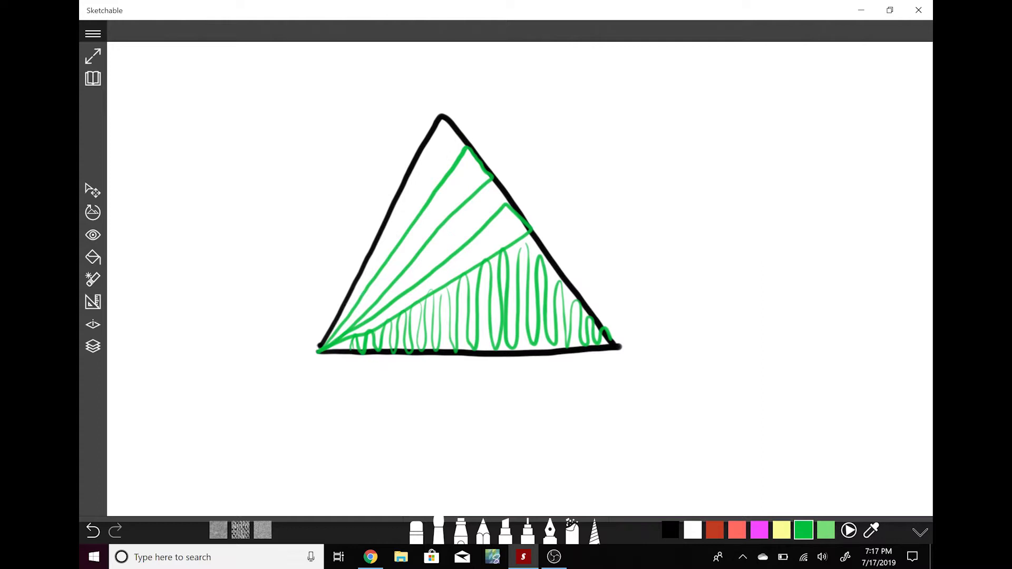
key(ctrl+z)
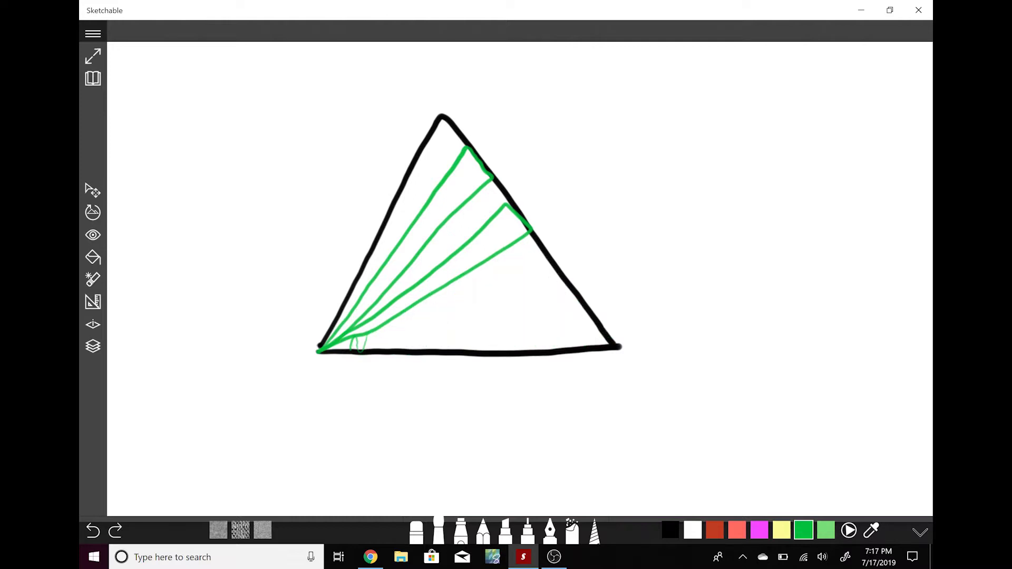
key(ctrl+z)
key(ctrl+z)
key(ctrl+z)
key(ctrl+z)
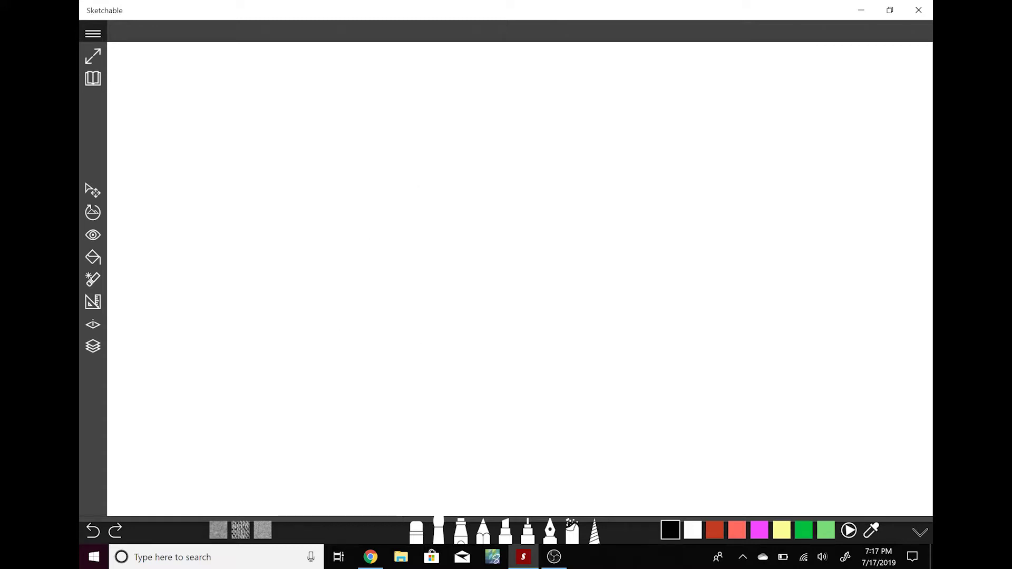
Step: Draw a black square, then in green sketch a feather stem, loops and a curved sweep around the spiral
mouse_move(377, 182)
mouse_down()
mouse_move(377, 356)
mouse_move(395, 175)
mouse_move(594, 161)
mouse_move(603, 369)
mouse_up()
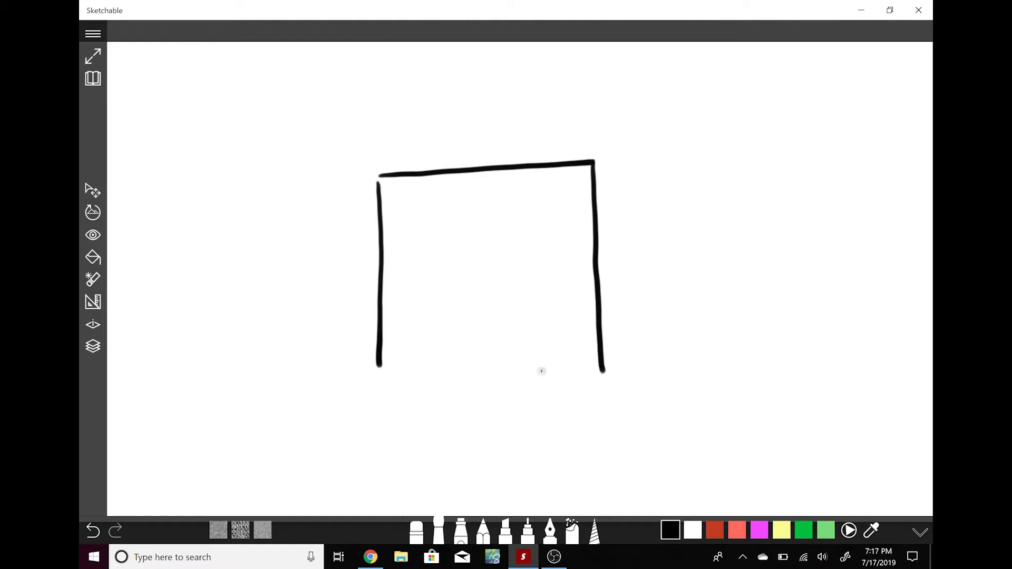
drag(380, 367, 611, 371)
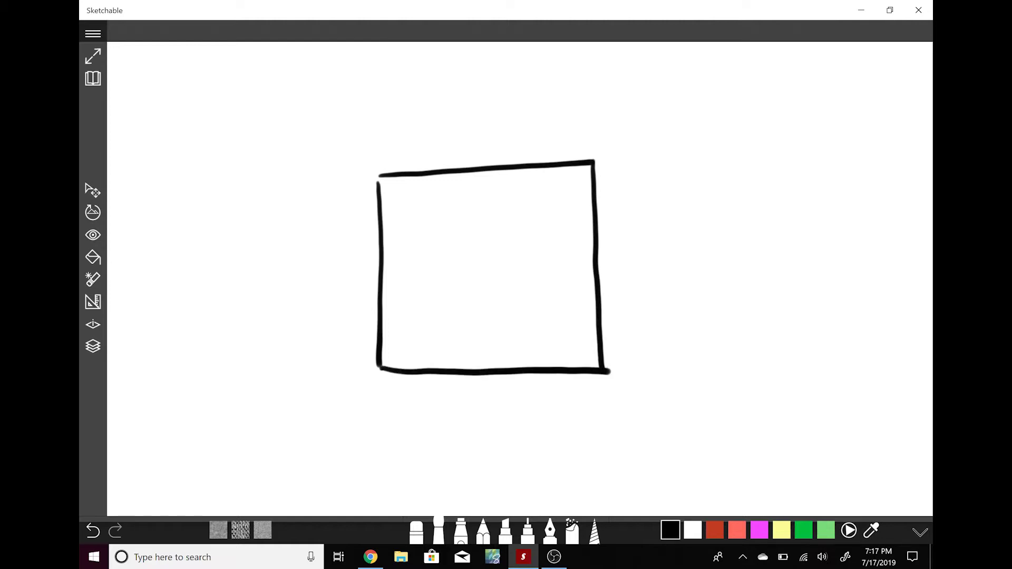
click(804, 530)
mouse_move(386, 366)
mouse_down()
mouse_move(407, 324)
mouse_move(533, 270)
mouse_move(487, 237)
mouse_move(522, 264)
mouse_move(477, 289)
mouse_move(438, 293)
mouse_move(386, 372)
mouse_move(390, 355)
mouse_move(429, 359)
mouse_move(423, 341)
mouse_move(400, 340)
mouse_move(390, 356)
mouse_move(425, 338)
mouse_move(432, 354)
mouse_move(463, 361)
mouse_move(450, 320)
mouse_move(412, 327)
mouse_move(440, 314)
mouse_move(474, 351)
mouse_move(515, 354)
mouse_move(514, 325)
mouse_move(450, 308)
mouse_move(506, 306)
mouse_move(525, 350)
mouse_move(567, 348)
mouse_move(550, 312)
mouse_move(568, 351)
mouse_move(595, 309)
mouse_move(570, 278)
mouse_move(594, 316)
mouse_move(592, 255)
mouse_move(546, 253)
mouse_move(537, 272)
mouse_move(573, 224)
mouse_move(588, 178)
mouse_move(569, 167)
mouse_move(531, 218)
mouse_move(533, 251)
mouse_up()
mouse_move(533, 216)
mouse_down()
mouse_move(508, 175)
mouse_move(504, 221)
mouse_move(482, 175)
mouse_move(454, 191)
mouse_move(475, 230)
mouse_move(420, 180)
mouse_move(403, 191)
mouse_move(431, 234)
mouse_move(474, 232)
mouse_move(388, 215)
mouse_move(383, 261)
mouse_move(456, 259)
mouse_move(462, 249)
mouse_move(387, 295)
mouse_move(390, 306)
mouse_move(463, 274)
mouse_move(464, 284)
mouse_move(478, 260)
mouse_up()
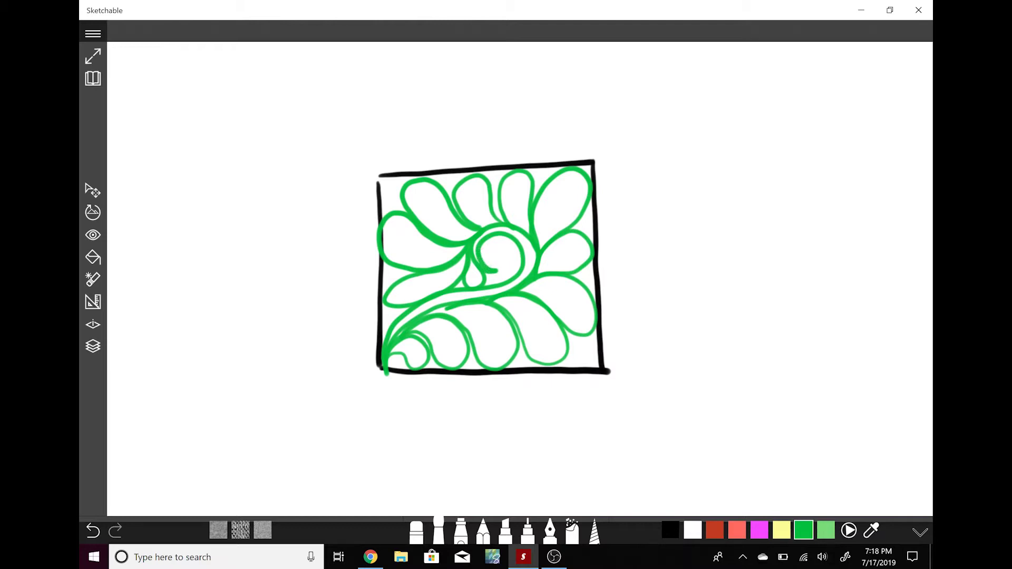
mouse_move(485, 238)
mouse_down()
mouse_move(512, 242)
mouse_move(505, 275)
mouse_move(408, 322)
mouse_move(387, 372)
mouse_up()
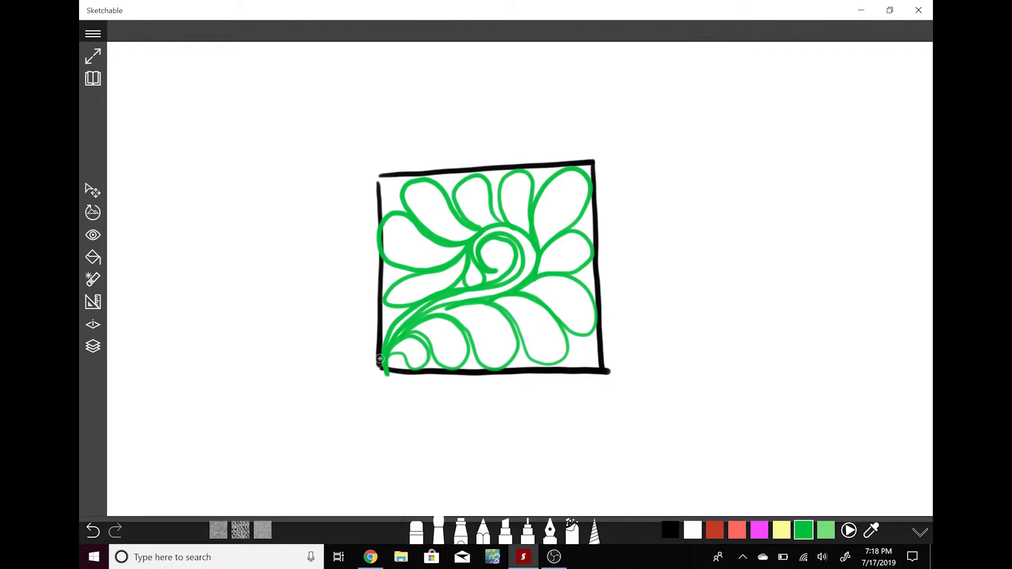
Step: Add a curl, inner arcs and vein lines to the lower and right-hand feathers
mouse_move(402, 352)
mouse_down()
mouse_move(415, 348)
mouse_move(418, 358)
mouse_move(447, 346)
mouse_move(449, 356)
mouse_up()
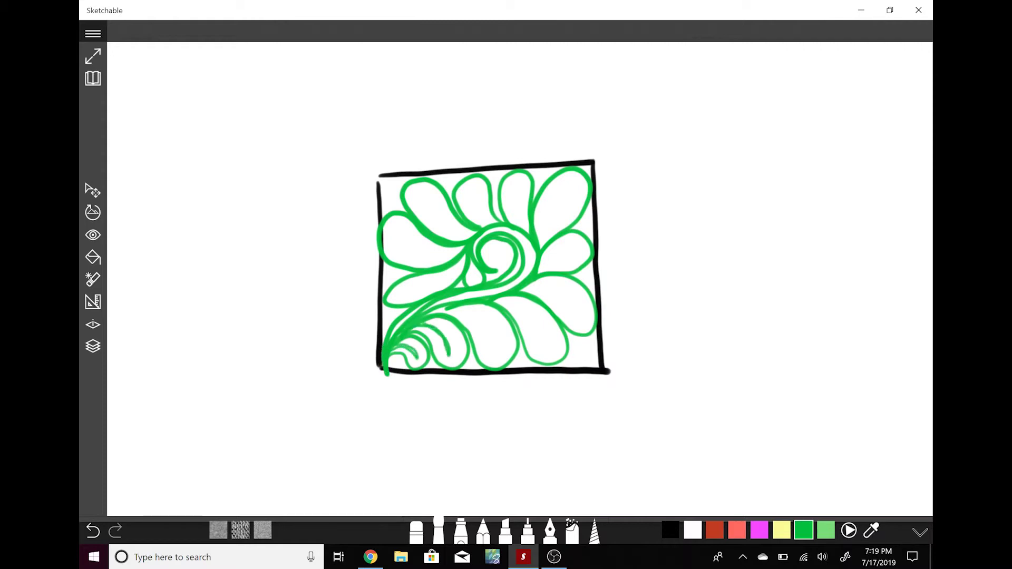
drag(456, 307, 500, 355)
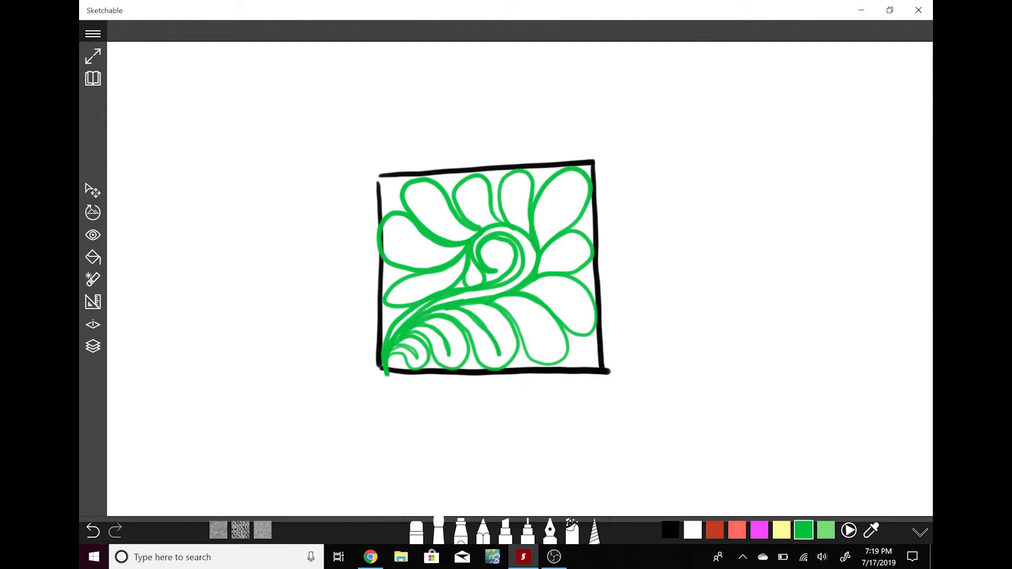
drag(464, 296, 545, 341)
drag(528, 285, 569, 309)
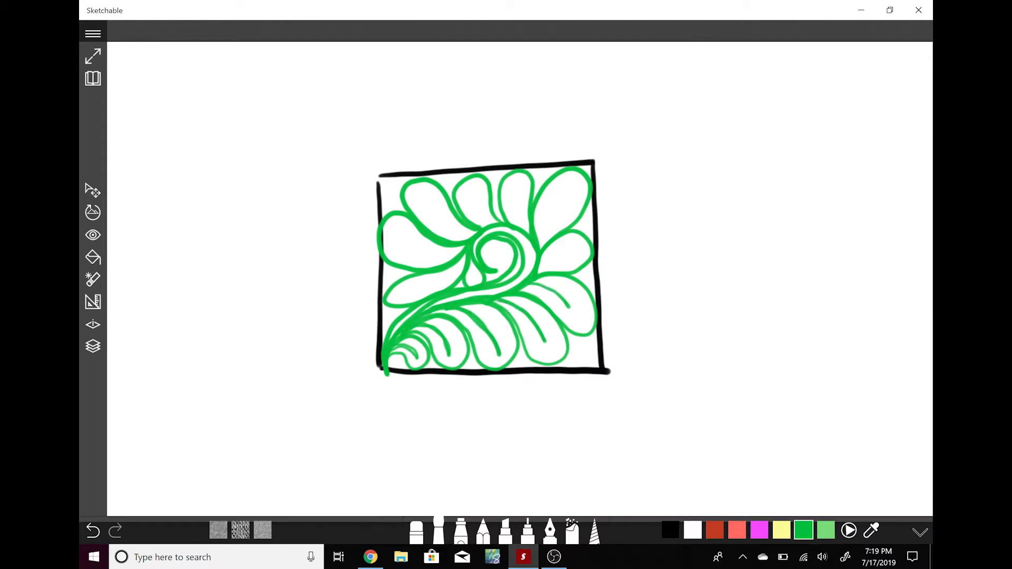
mouse_move(539, 273)
mouse_down()
mouse_move(569, 245)
mouse_move(537, 239)
mouse_move(562, 194)
mouse_up()
Step: Add veins to the upper and left petals, then undo all the green feather strokes
mouse_move(527, 233)
mouse_down()
mouse_move(513, 193)
mouse_move(521, 235)
mouse_move(470, 193)
mouse_up()
drag(467, 235, 430, 205)
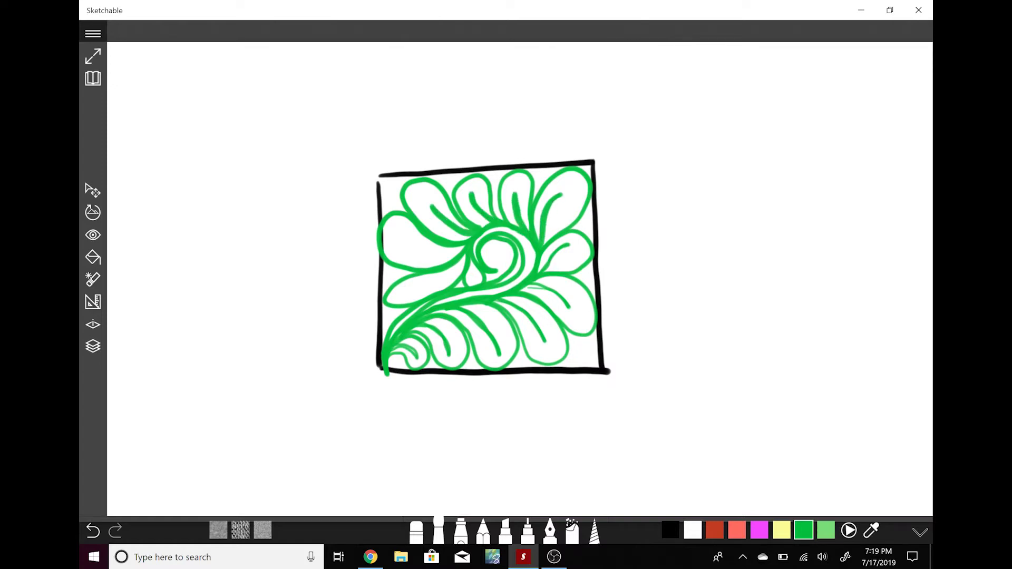
drag(460, 252, 398, 244)
drag(455, 278, 410, 291)
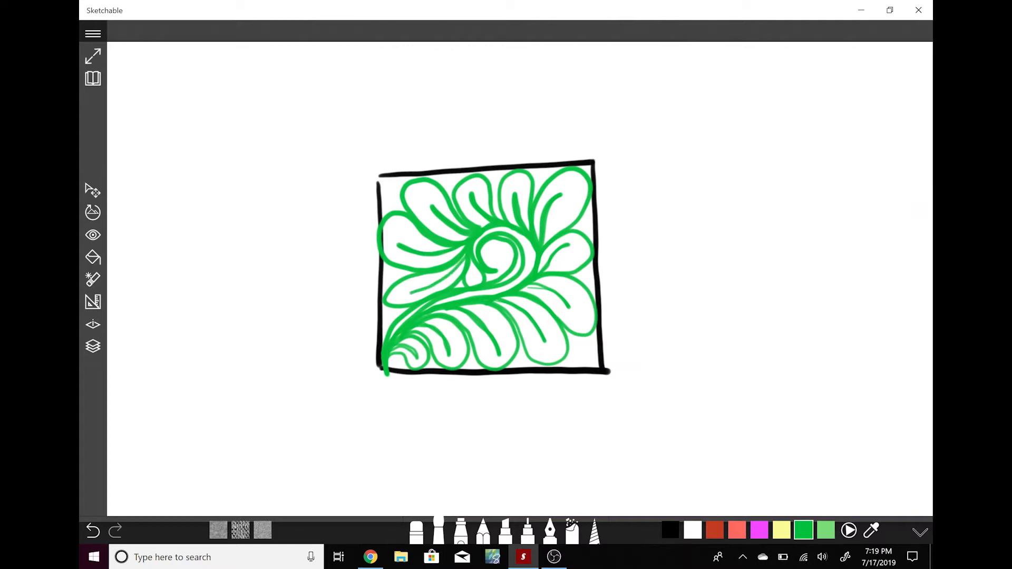
key(ctrl+z)
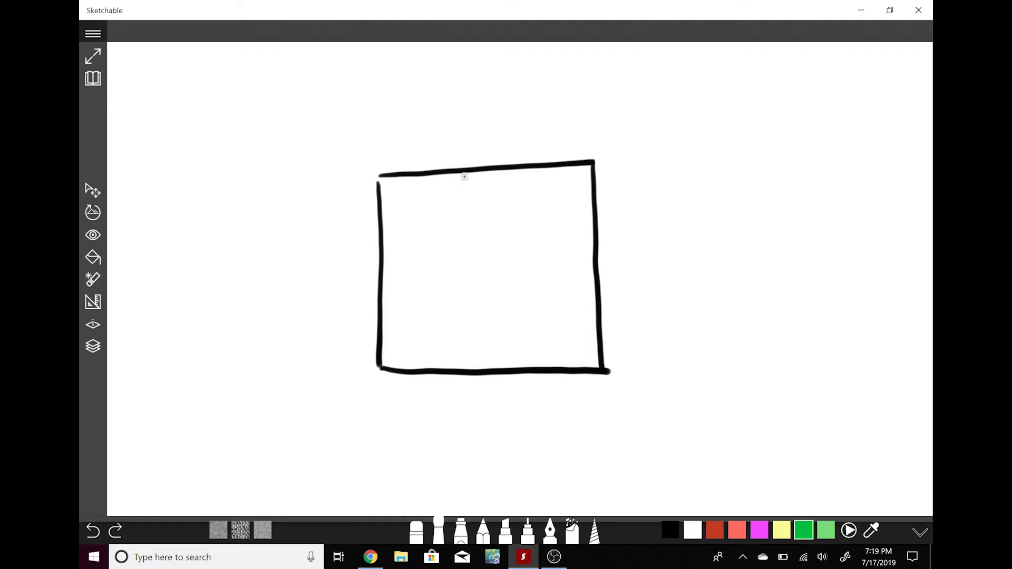
Step: Draw a green two-line column down the square and fill it with a chain of loops
drag(462, 174, 464, 372)
drag(505, 169, 517, 369)
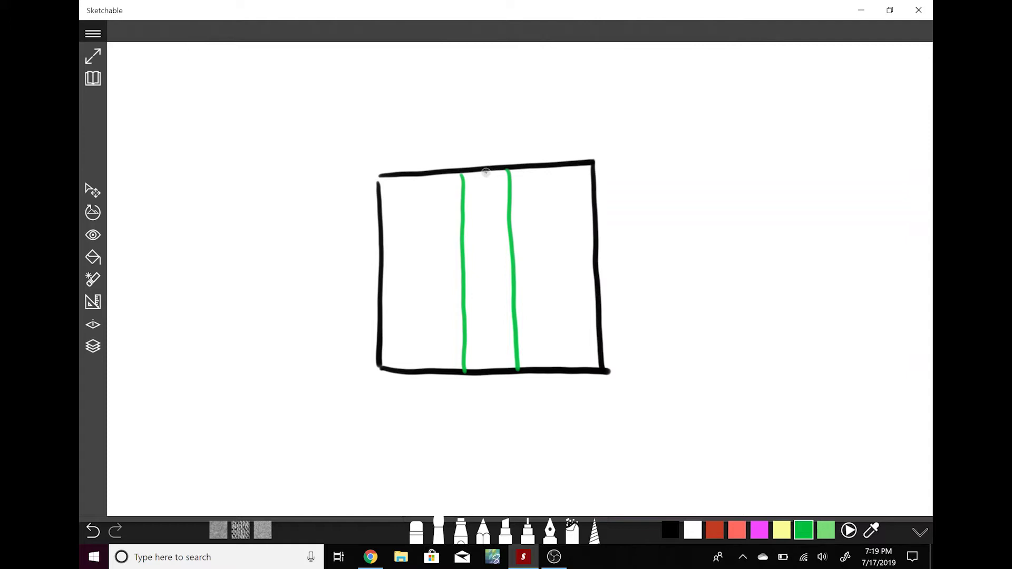
mouse_move(484, 171)
mouse_down()
mouse_move(460, 193)
mouse_move(476, 198)
mouse_move(489, 183)
mouse_move(507, 187)
mouse_move(488, 210)
mouse_move(468, 201)
mouse_move(473, 228)
mouse_move(505, 206)
mouse_move(507, 226)
mouse_move(459, 249)
mouse_move(477, 259)
mouse_move(507, 248)
mouse_move(504, 274)
mouse_move(465, 273)
mouse_move(481, 291)
mouse_move(508, 285)
mouse_move(506, 304)
mouse_move(488, 288)
mouse_move(466, 303)
mouse_move(493, 302)
mouse_move(466, 309)
mouse_up()
mouse_move(509, 320)
mouse_down()
mouse_move(472, 324)
mouse_move(472, 348)
mouse_move(505, 331)
mouse_move(493, 351)
mouse_move(471, 354)
mouse_move(513, 371)
mouse_up()
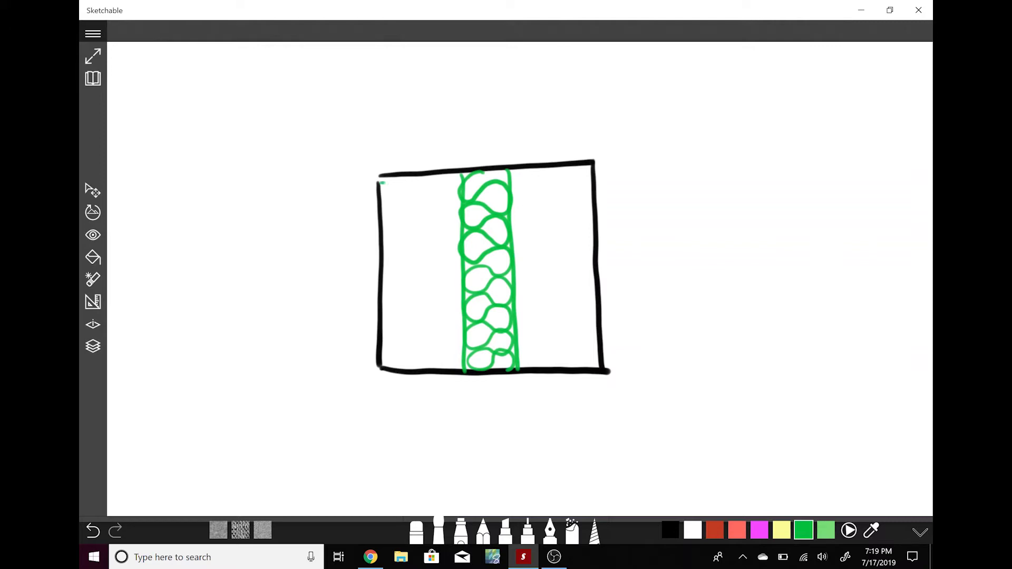
Step: Add zigzag hatching on both sides of the column, then undo back to one green line
mouse_move(380, 182)
mouse_down()
mouse_move(459, 183)
mouse_move(381, 201)
mouse_move(455, 208)
mouse_move(384, 229)
mouse_move(456, 234)
mouse_move(390, 282)
mouse_move(456, 291)
mouse_move(462, 317)
mouse_move(450, 365)
mouse_up()
mouse_move(514, 174)
mouse_down()
mouse_move(538, 169)
mouse_move(525, 199)
mouse_move(591, 210)
mouse_move(585, 232)
mouse_move(530, 261)
mouse_move(585, 276)
mouse_move(591, 337)
mouse_move(579, 357)
mouse_move(589, 364)
mouse_up()
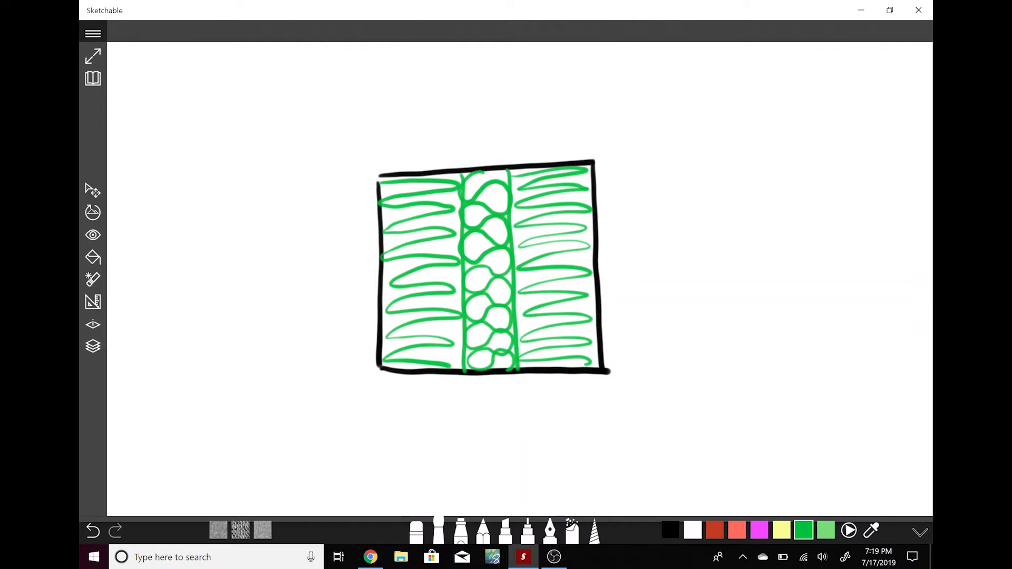
key(ctrl+z)
key(ctrl+z)
key(ctrl+z)
Step: Undo the second vertical line, then draw green L-shaped lines forming the corner block and frame
key(ctrl+z)
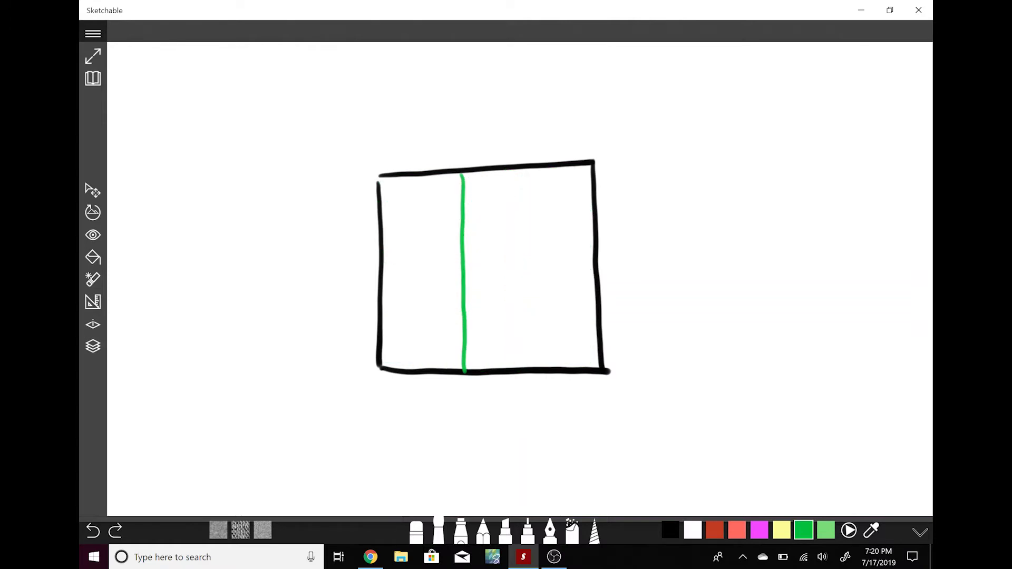
key(ctrl+z)
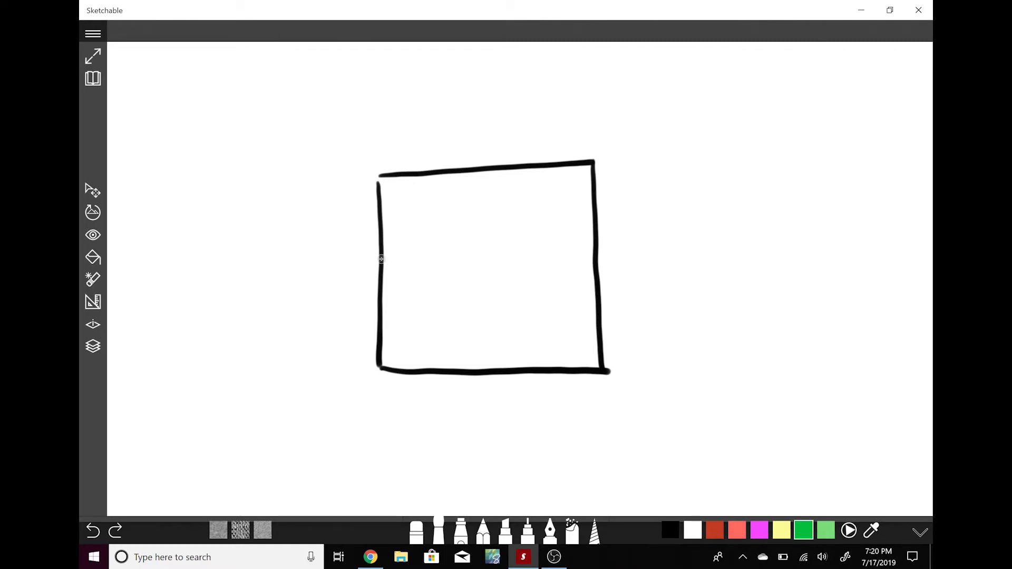
click(380, 255)
mouse_move(381, 251)
mouse_down()
mouse_move(492, 248)
mouse_move(507, 370)
mouse_up()
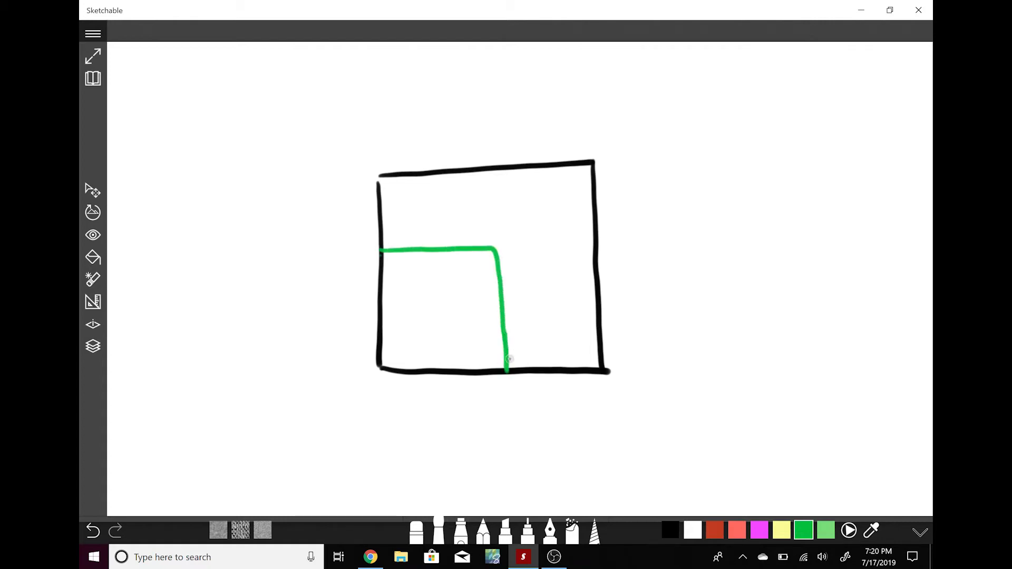
mouse_move(508, 351)
mouse_down()
mouse_move(585, 345)
mouse_move(577, 179)
mouse_move(394, 189)
mouse_move(398, 245)
mouse_move(415, 230)
mouse_move(411, 206)
mouse_move(553, 191)
mouse_move(573, 332)
mouse_move(507, 339)
mouse_move(493, 362)
mouse_move(479, 355)
mouse_move(495, 362)
mouse_move(475, 354)
mouse_move(471, 283)
mouse_move(493, 251)
mouse_move(437, 279)
mouse_move(406, 281)
mouse_move(376, 252)
mouse_move(397, 352)
mouse_move(382, 367)
mouse_move(475, 356)
mouse_up()
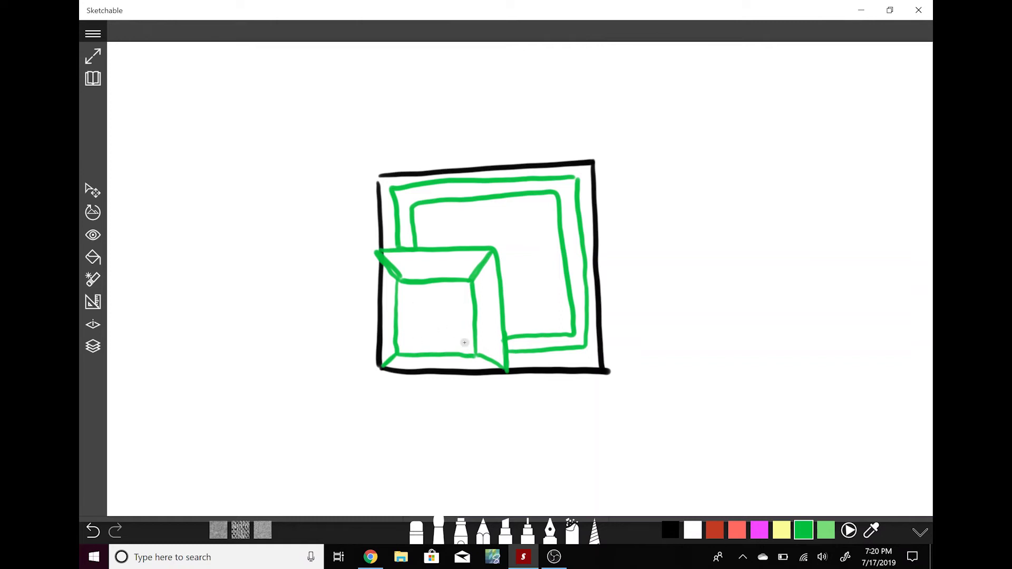
Step: Fill the corner block with green curls, and the frame band and upper inner band with spirals
mouse_move(471, 352)
mouse_down()
mouse_move(457, 337)
mouse_move(459, 355)
mouse_move(469, 299)
mouse_move(437, 284)
mouse_move(424, 322)
mouse_move(411, 311)
mouse_move(406, 321)
mouse_move(432, 332)
mouse_move(419, 348)
mouse_move(429, 317)
mouse_move(431, 350)
mouse_move(400, 333)
mouse_up()
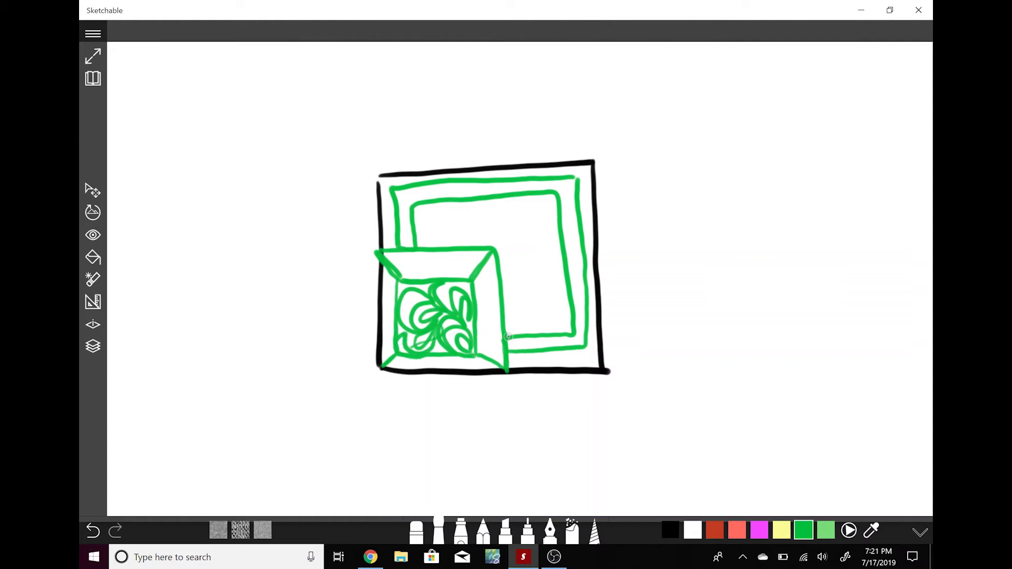
mouse_move(510, 336)
mouse_down()
mouse_move(522, 302)
mouse_move(534, 320)
mouse_move(508, 304)
mouse_move(561, 326)
mouse_move(532, 250)
mouse_move(555, 253)
mouse_move(549, 261)
mouse_move(522, 233)
mouse_move(528, 276)
mouse_move(518, 279)
mouse_move(524, 216)
mouse_move(548, 224)
mouse_move(519, 213)
mouse_move(495, 272)
mouse_move(485, 210)
mouse_move(490, 232)
mouse_move(463, 243)
mouse_up()
mouse_move(448, 205)
mouse_down()
mouse_move(438, 243)
mouse_move(422, 199)
mouse_up()
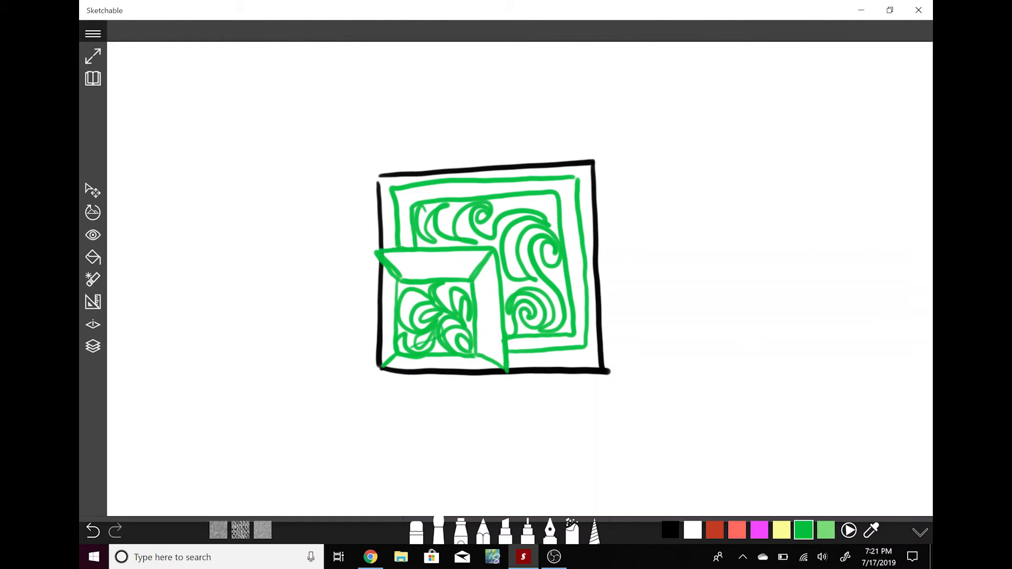
drag(374, 213, 379, 248)
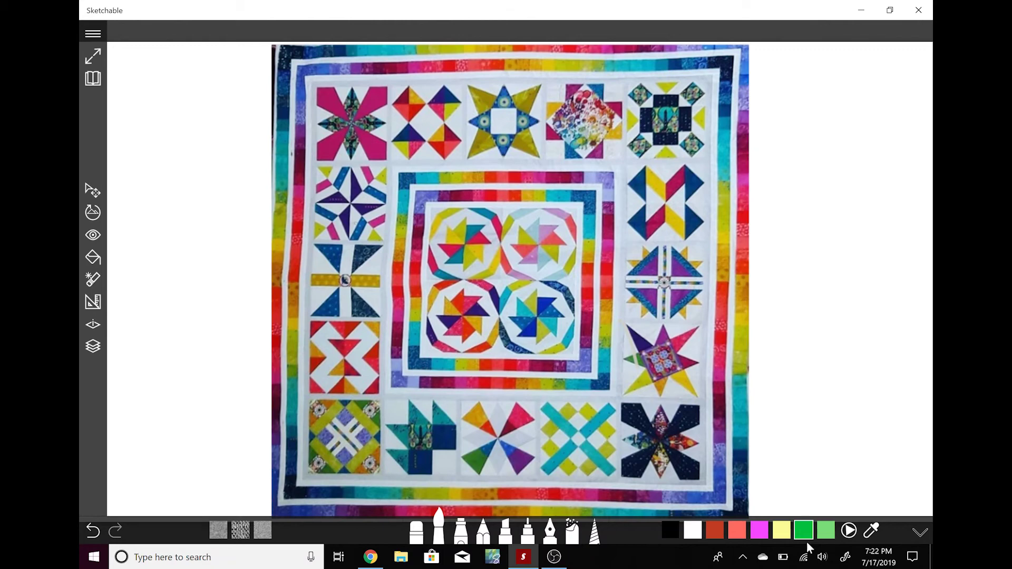
Step: Sketch a green border strip beside the quilt photo, filled with slanted loops
drag(752, 155, 896, 154)
mouse_move(755, 199)
mouse_down()
mouse_move(902, 198)
mouse_move(771, 165)
mouse_move(763, 198)
mouse_move(827, 197)
mouse_up()
mouse_move(853, 159)
mouse_down()
mouse_move(847, 191)
mouse_move(860, 177)
mouse_move(870, 193)
mouse_move(875, 158)
mouse_up()
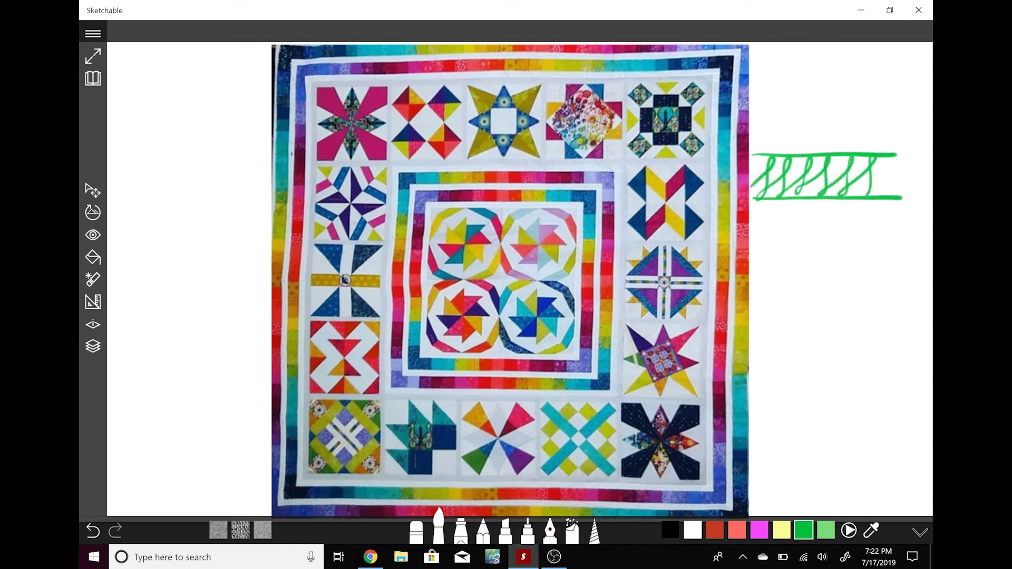
mouse_move(865, 196)
mouse_down()
mouse_move(891, 167)
mouse_move(887, 192)
mouse_move(908, 181)
mouse_up()
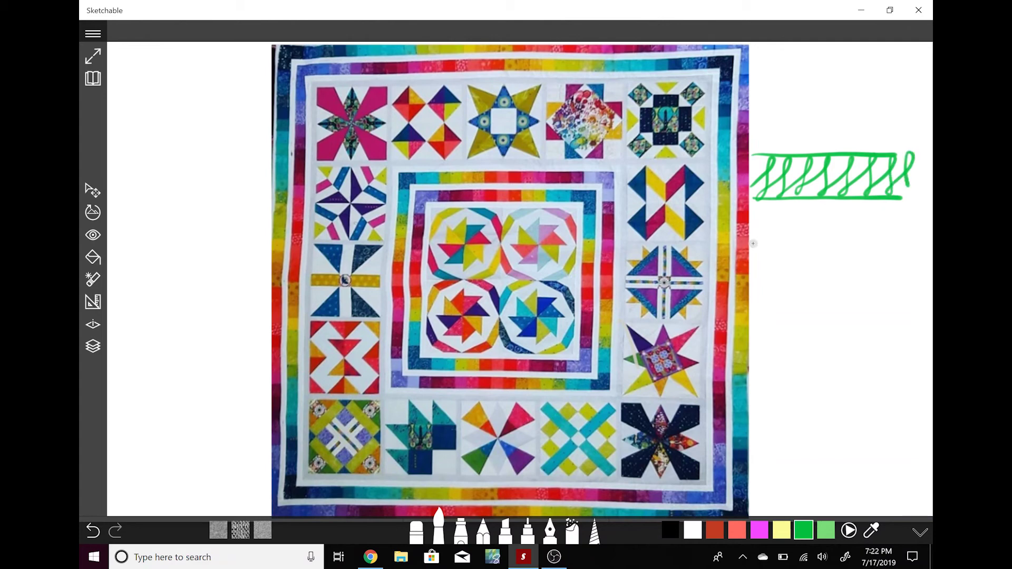
Step: Sketch a second green border strip below it, filled with a chain of rounded loops
drag(750, 247, 908, 239)
drag(754, 318, 912, 299)
mouse_move(769, 263)
mouse_down()
mouse_move(791, 269)
mouse_move(790, 307)
mouse_move(825, 263)
mouse_move(804, 297)
mouse_move(859, 244)
mouse_move(872, 294)
mouse_move(864, 263)
mouse_move(912, 279)
mouse_up()
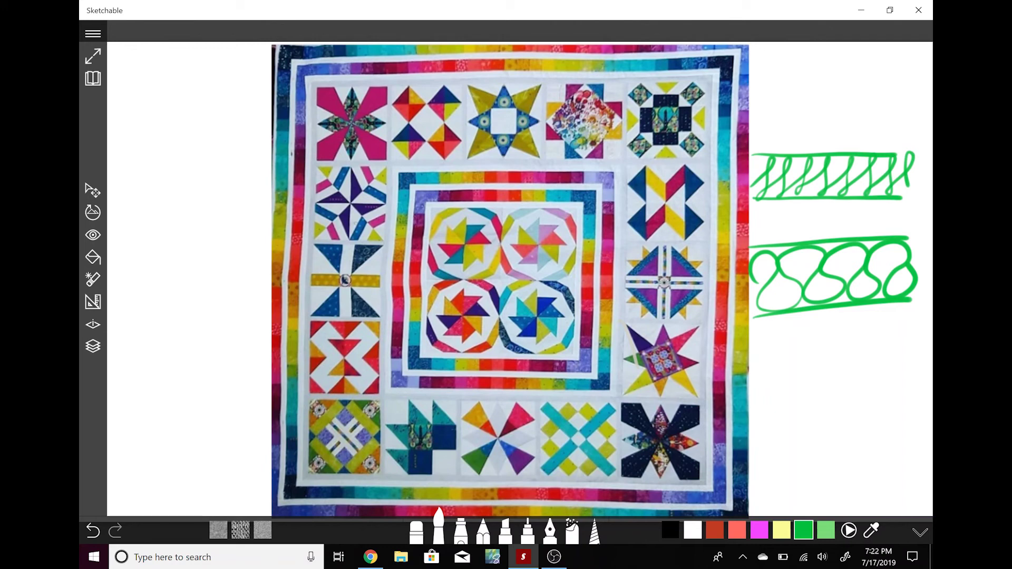
key(ctrl+z)
key(ctrl+z)
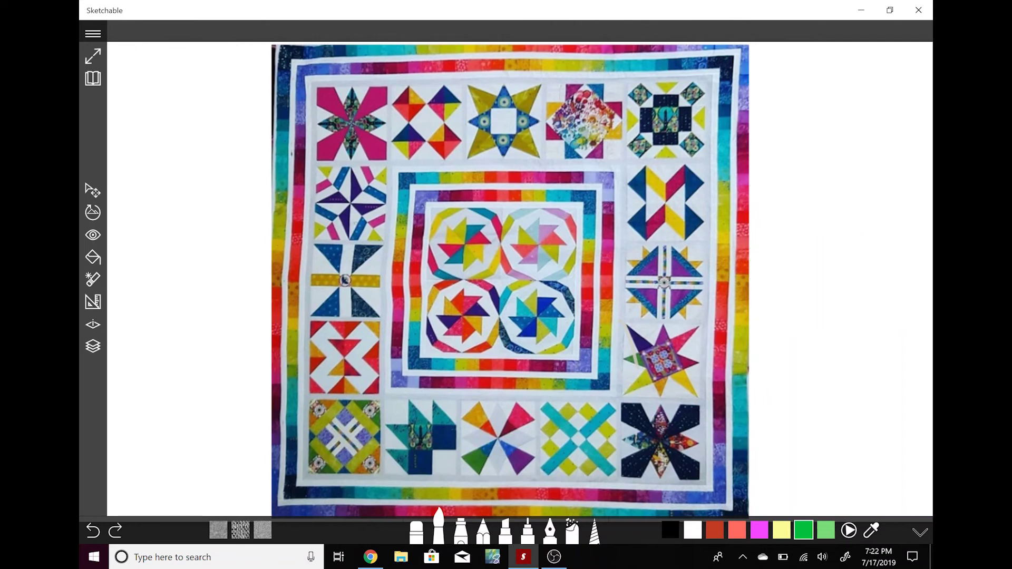